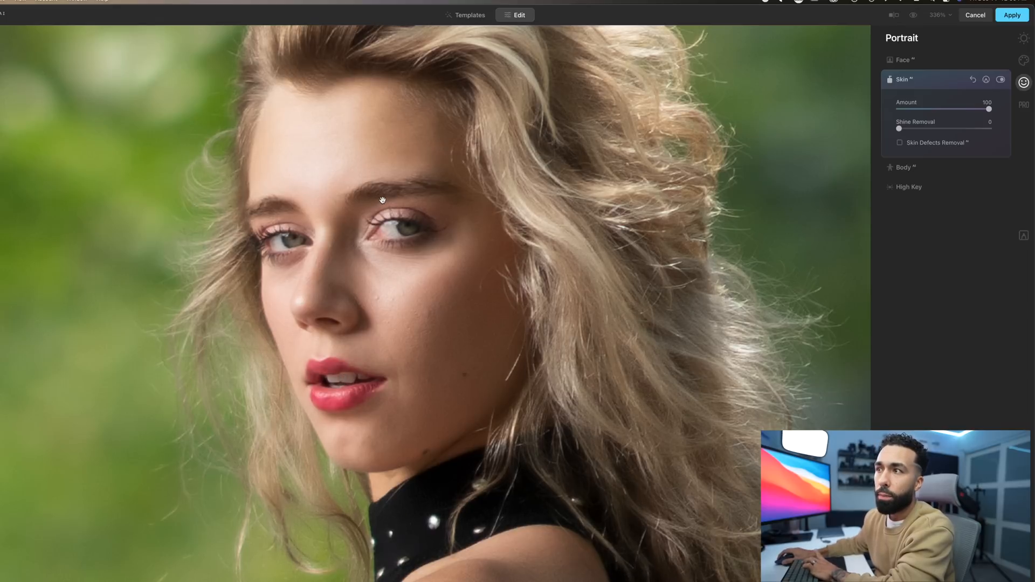
Step: Compare the portrait with and without the skin smoothing across the face
key(backslash)
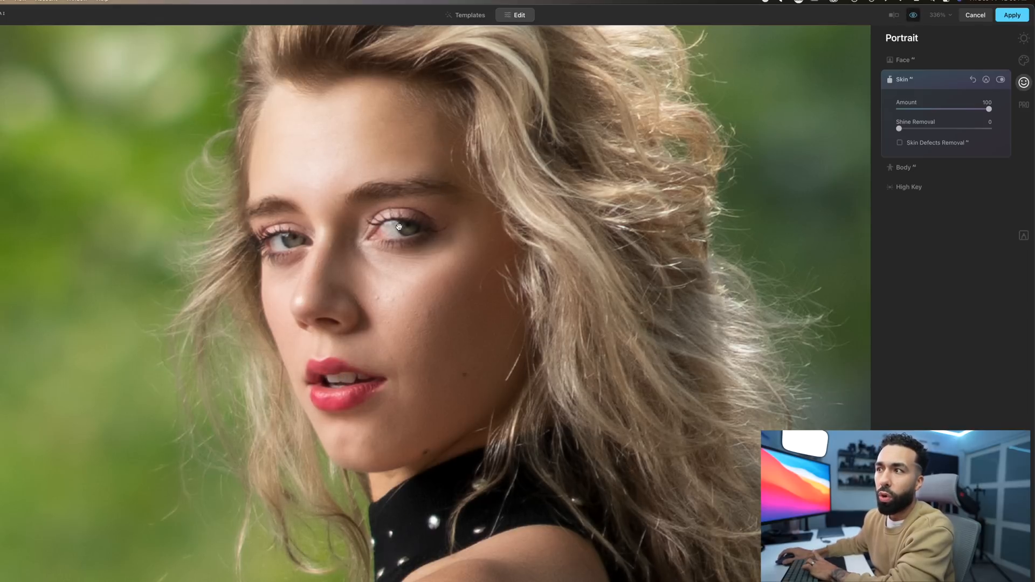
key(backslash)
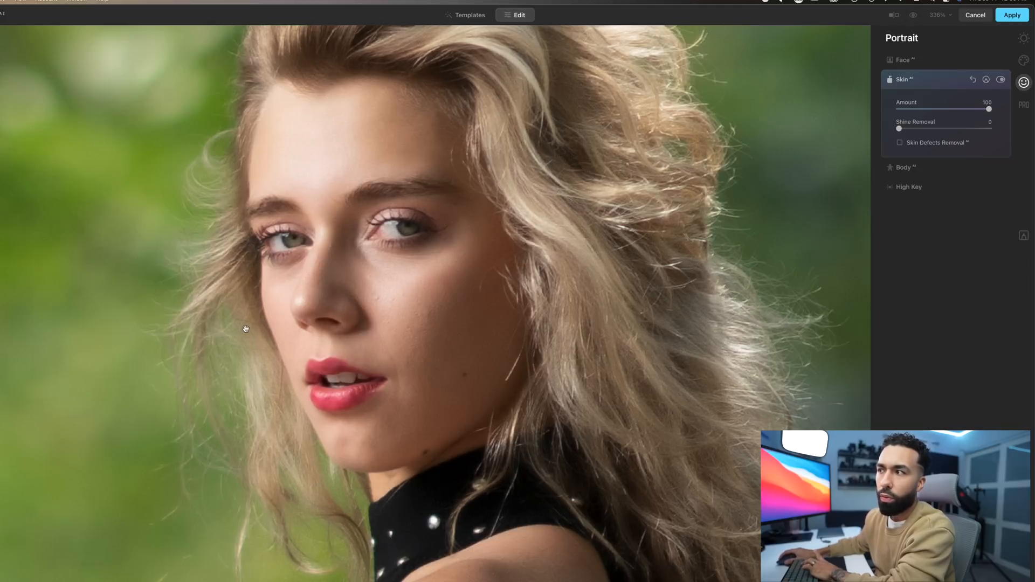
scroll(402, 233, down, 3)
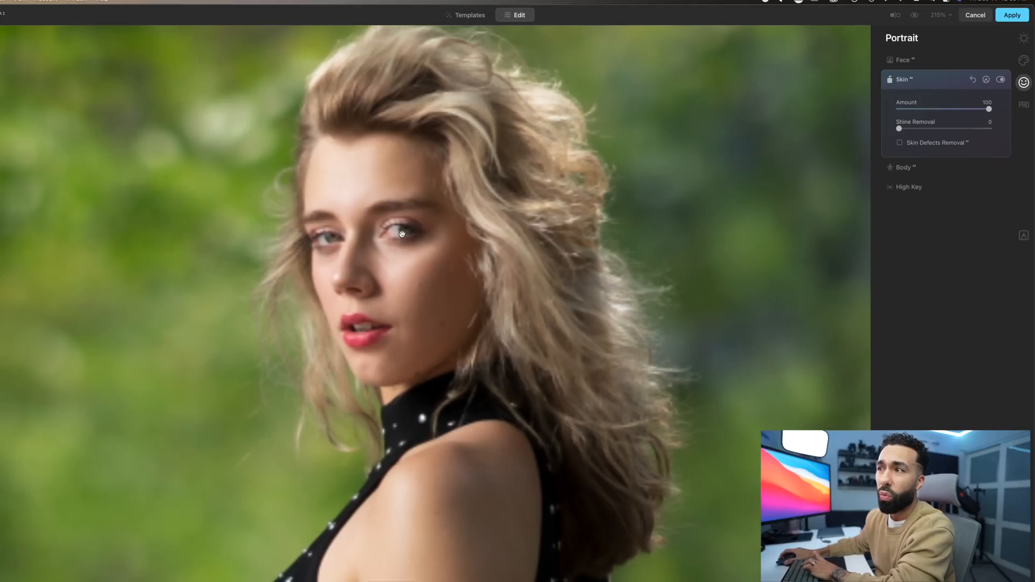
Step: Erase the Skin effect with the Paint Mask eraser, using an enlarged soft brush from the hair down past the chin
click(986, 80)
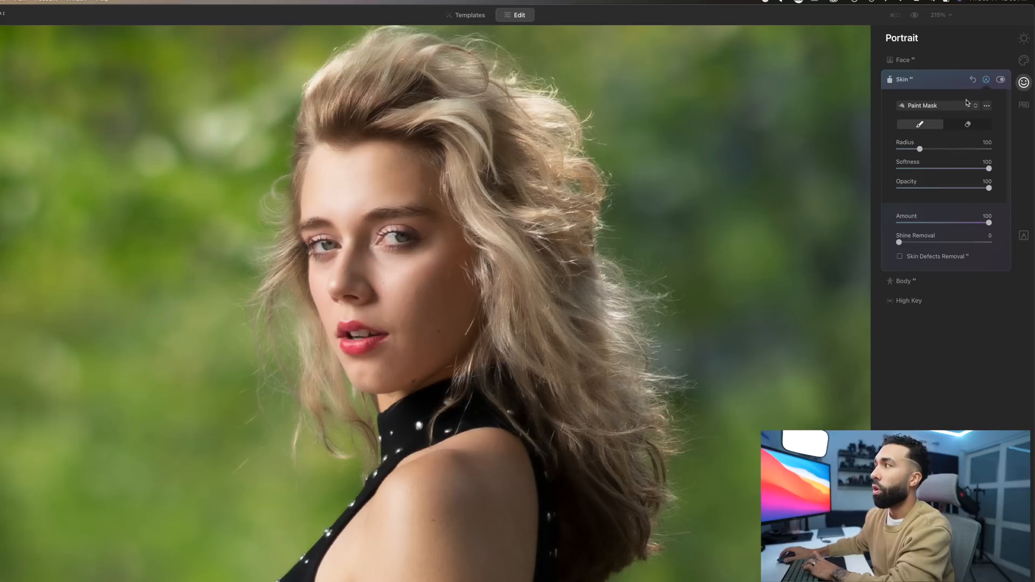
click(969, 125)
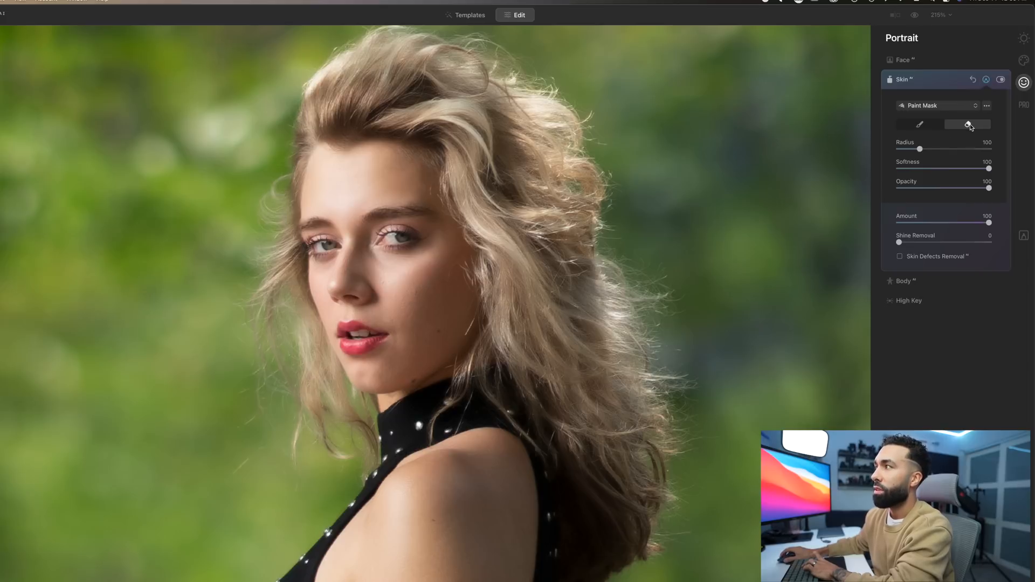
key(bracketright)
key(bracketright)
key(bracketright)
key(bracketright)
mouse_move(380, 93)
mouse_down()
mouse_move(397, 88)
mouse_move(461, 121)
mouse_move(508, 237)
mouse_move(551, 397)
mouse_move(512, 139)
mouse_move(568, 451)
mouse_move(503, 166)
mouse_move(435, 67)
mouse_move(339, 81)
mouse_move(282, 108)
mouse_move(266, 180)
mouse_move(293, 344)
mouse_move(351, 450)
mouse_up()
key(bracketleft)
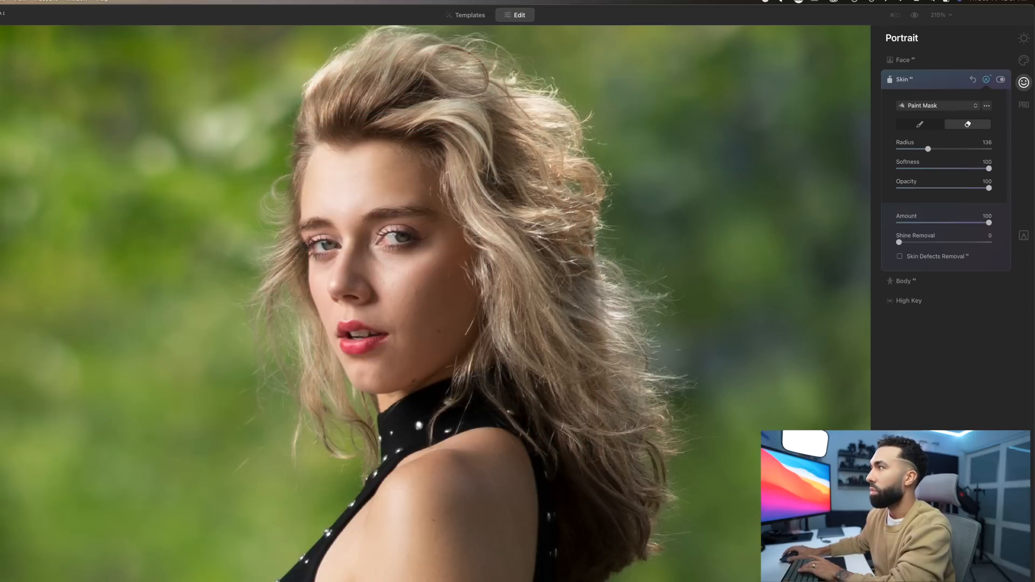
click(986, 80)
Step: Examine the smoothed skin on the face up close and at a wider view
scroll(418, 226, up, 3)
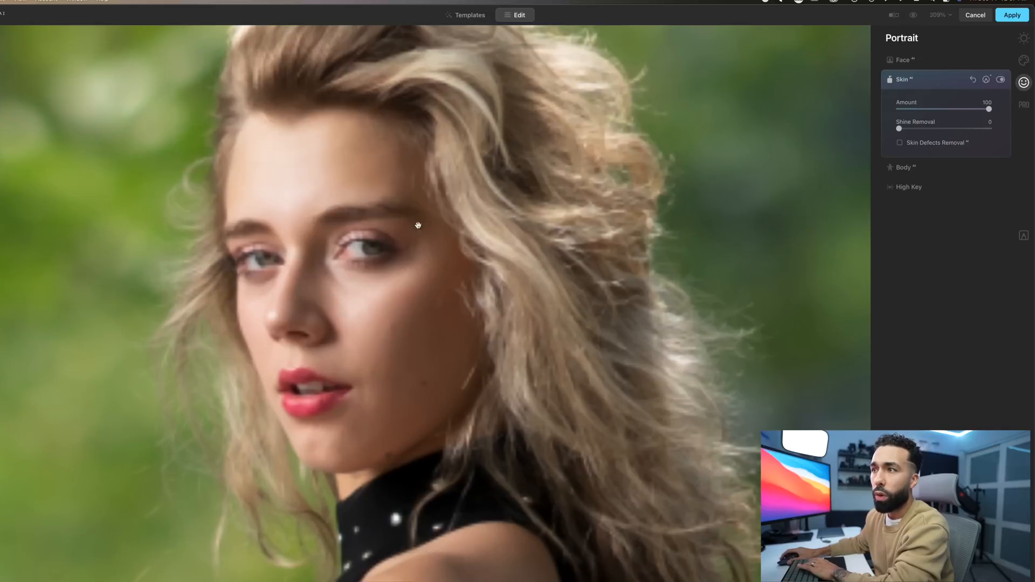
scroll(418, 225, left, 3)
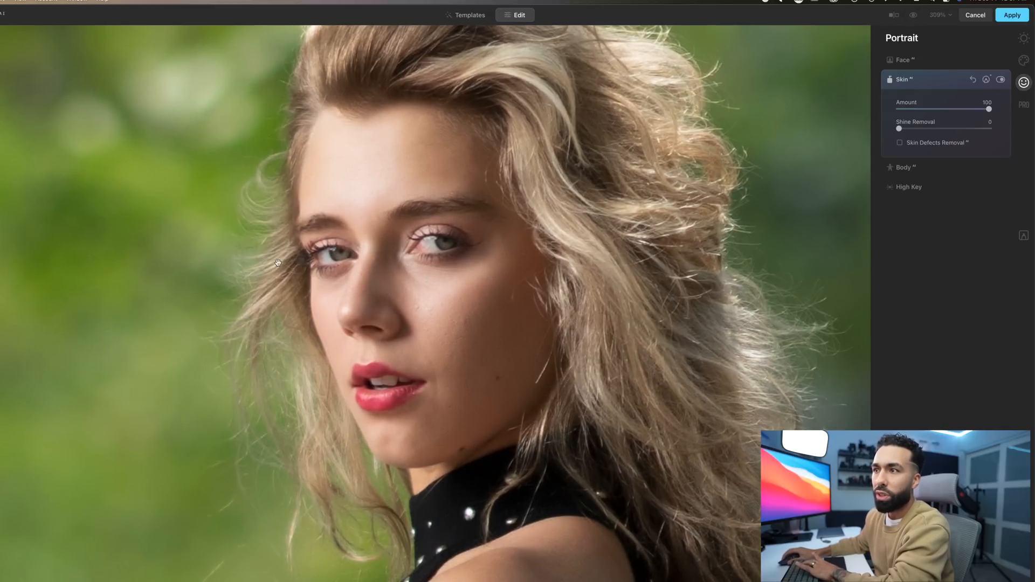
drag(534, 293, 506, 302)
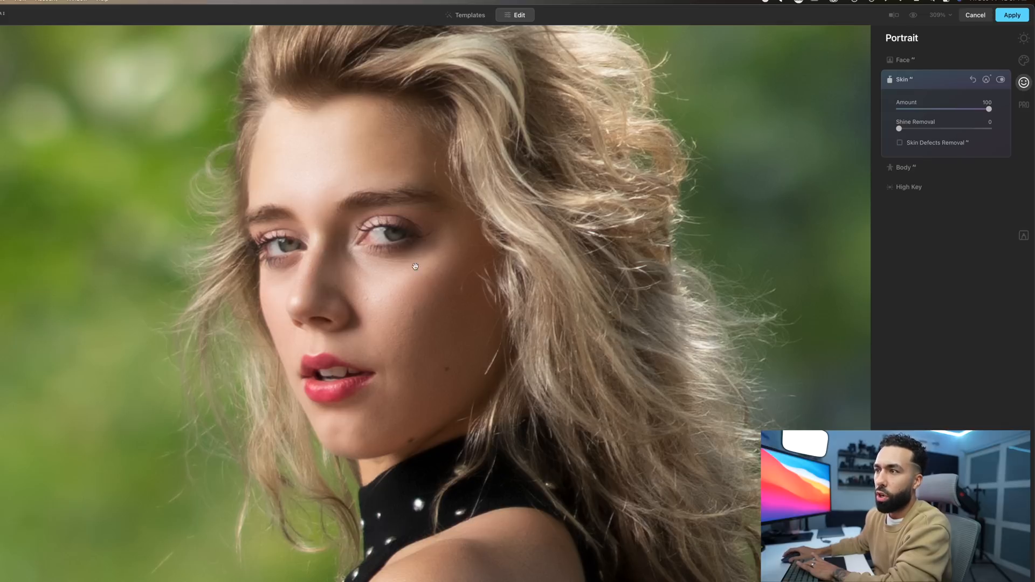
scroll(515, 254, down, 5)
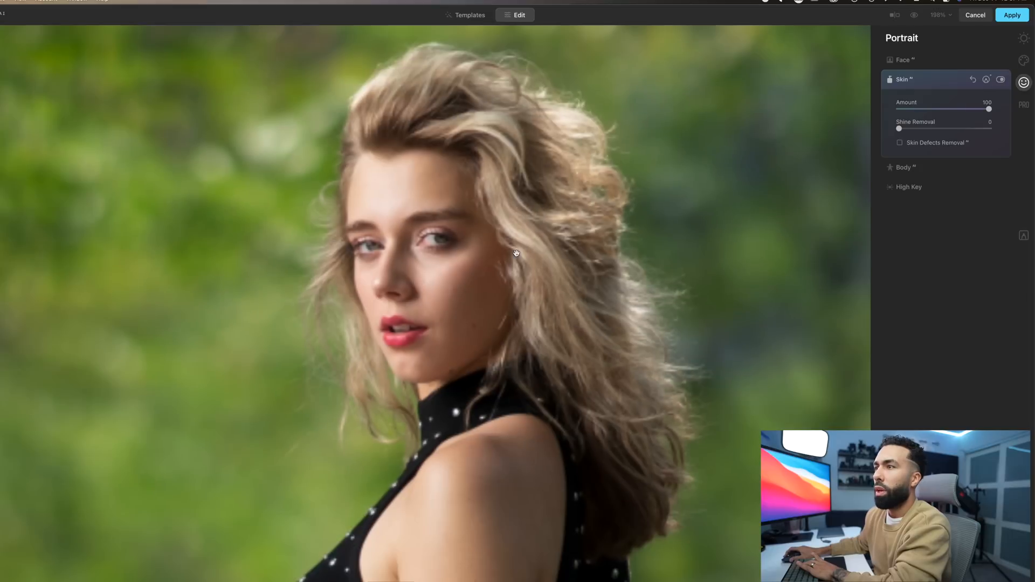
scroll(515, 253, up, 2)
Step: Test several Face Light strengths in the Face AI settings, including 40, and settle on 8
click(903, 81)
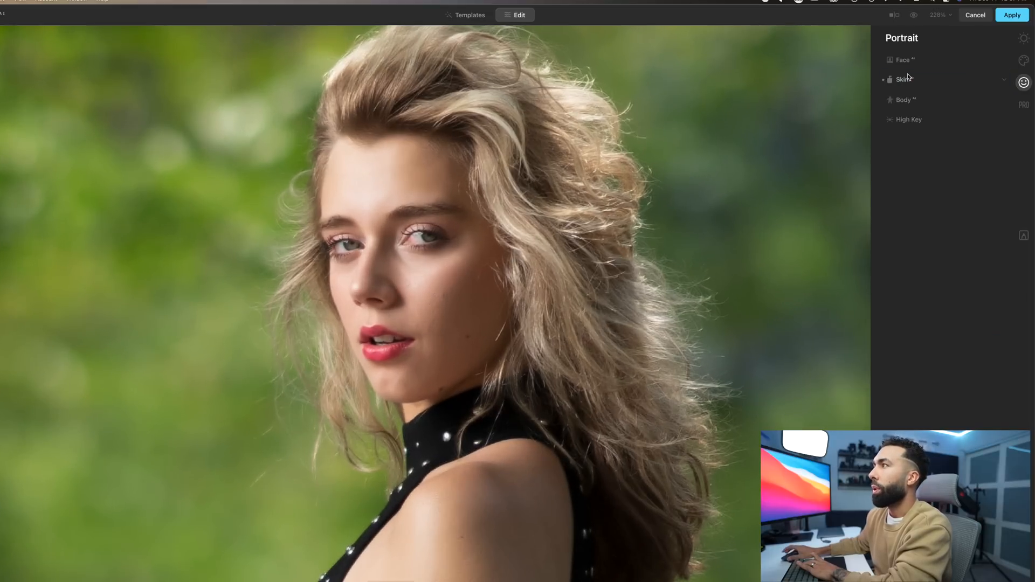
click(904, 64)
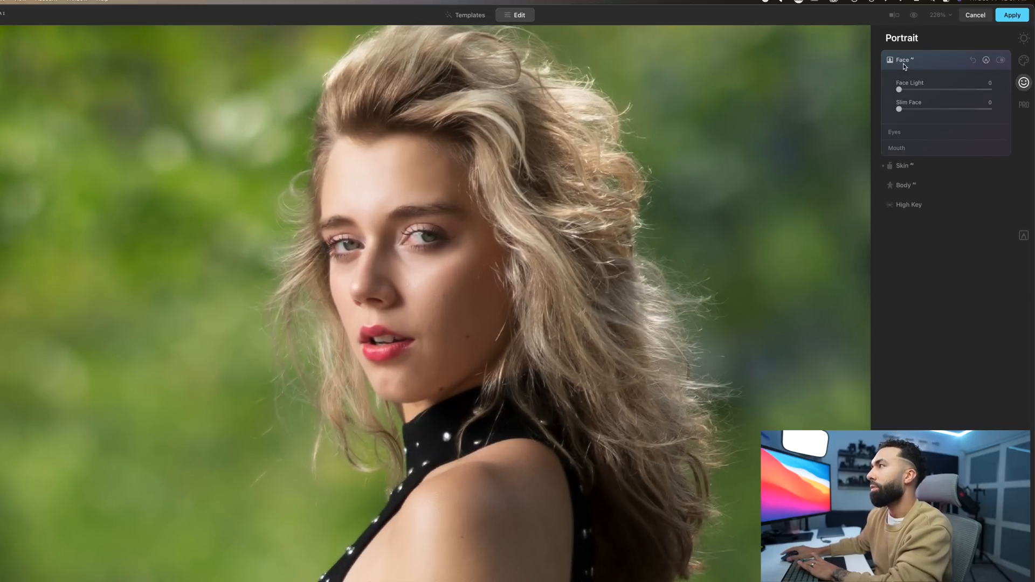
click(913, 90)
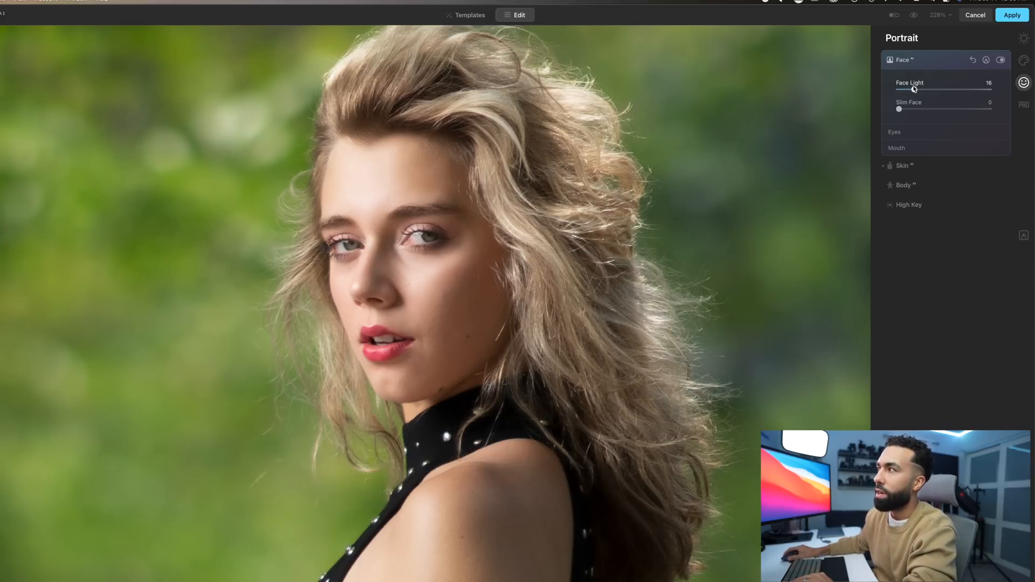
drag(913, 89, 990, 89)
click(911, 90)
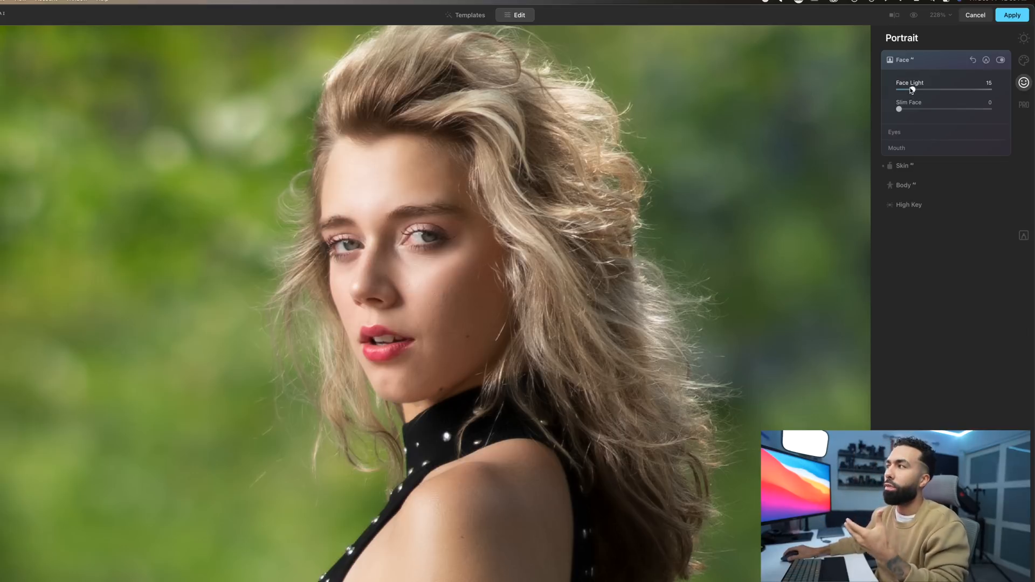
drag(910, 90, 902, 90)
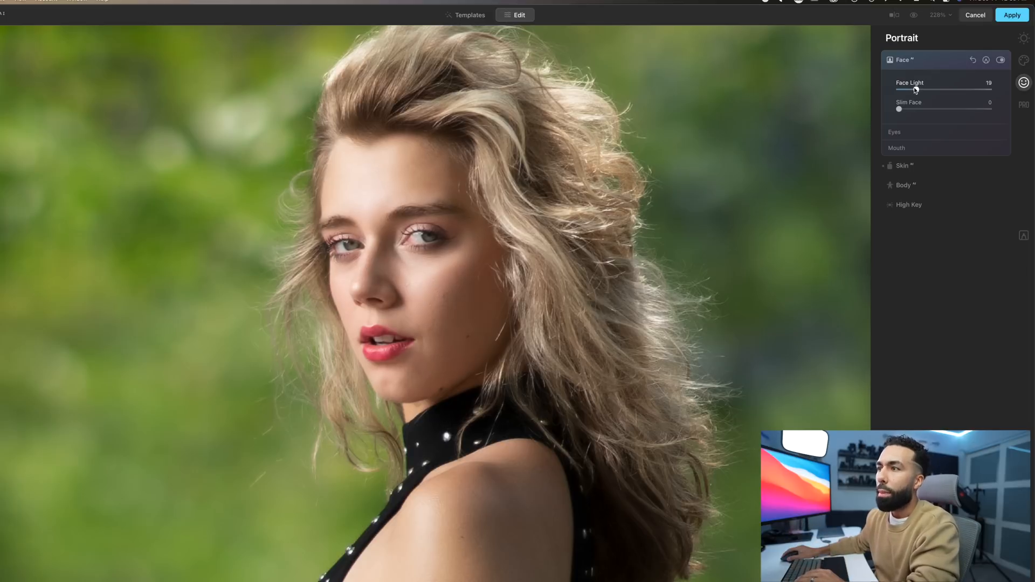
drag(923, 91, 937, 90)
scroll(485, 302, down, 5)
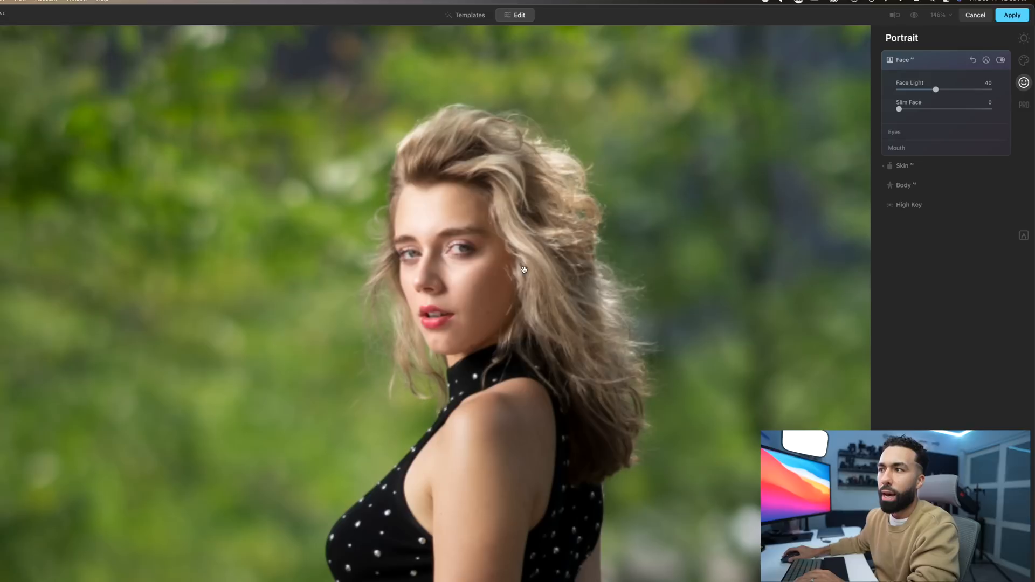
scroll(477, 302, up, 2)
drag(935, 90, 899, 90)
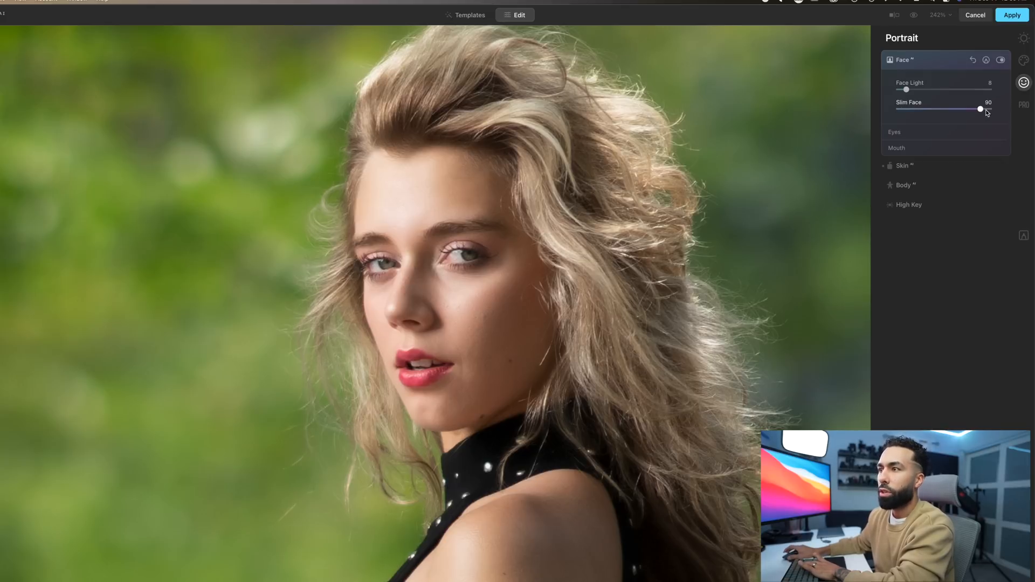
Step: Reset the trial Slim Face adjustment to 0 and check the whole portrait
drag(979, 108, 889, 110)
scroll(573, 263, down, 5)
scroll(573, 263, down, 2)
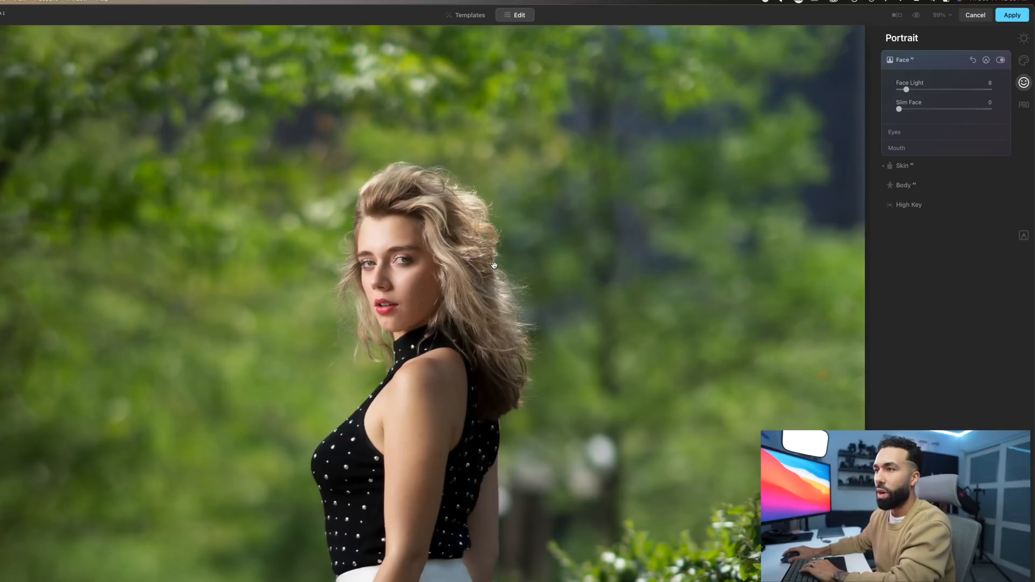
scroll(417, 266, up, 2)
drag(378, 266, 388, 249)
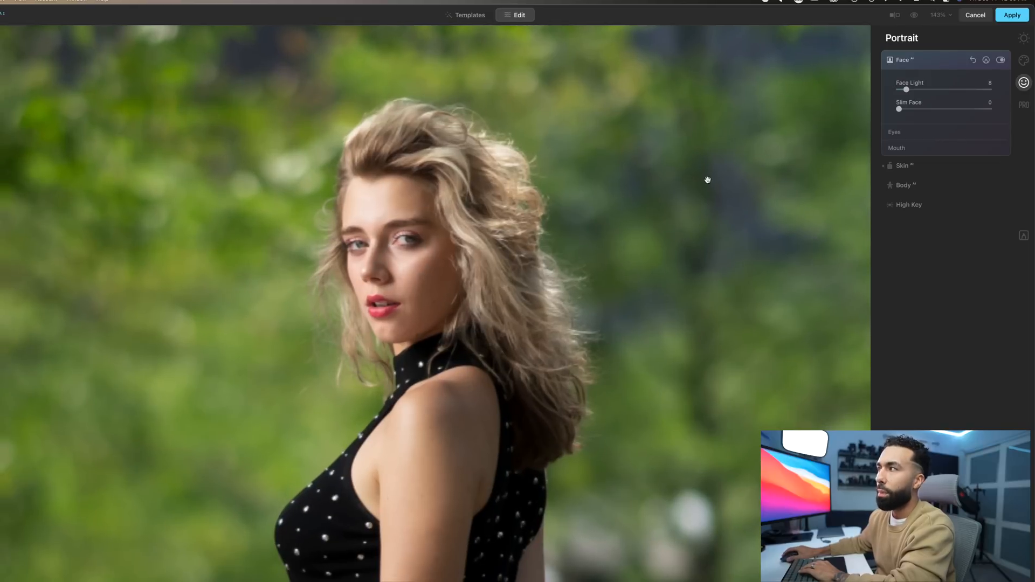
Step: Expand the Eyes and Mouth adjustments of the Face settings with the face in close view
click(893, 133)
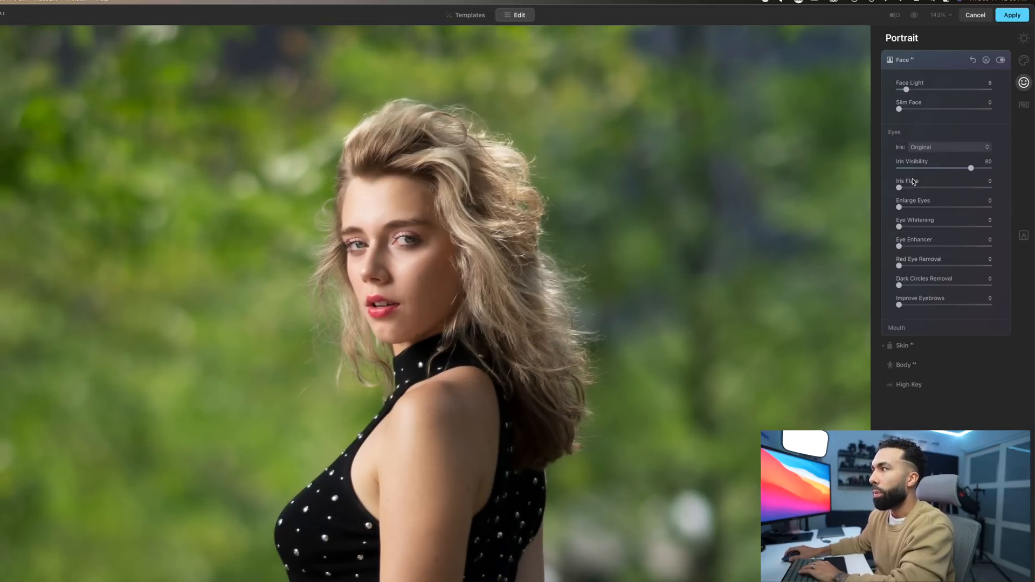
click(908, 329)
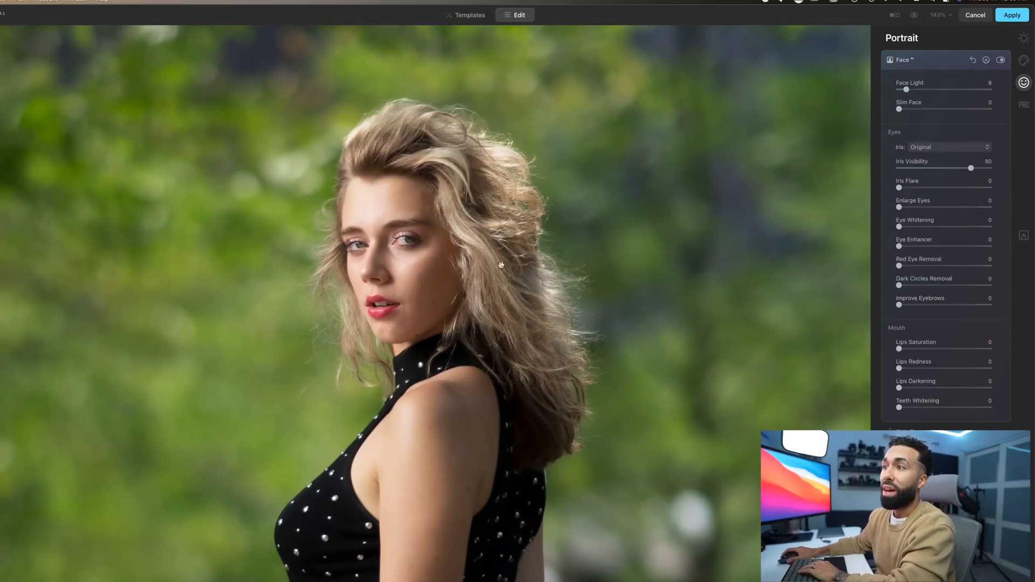
scroll(382, 252, up, 5)
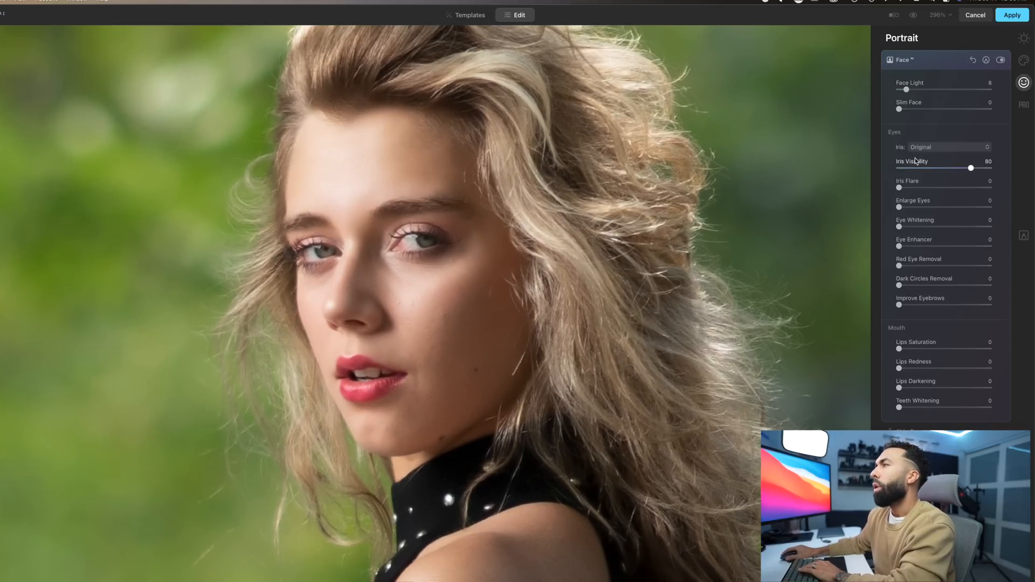
Step: Try the Blue iris colour and lower Iris Visibility to 12
click(929, 149)
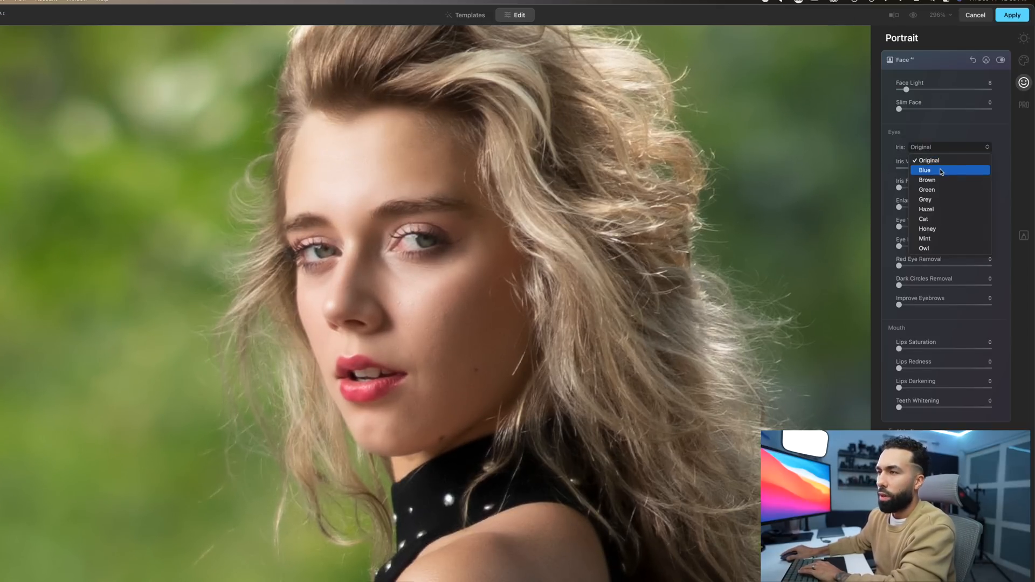
click(938, 172)
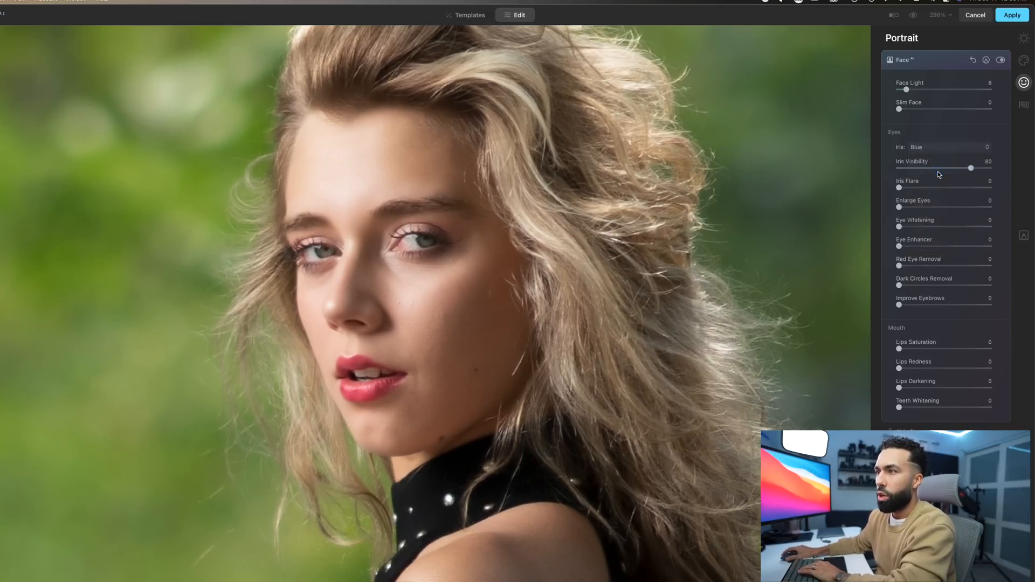
click(934, 149)
click(913, 160)
double_click(913, 161)
drag(981, 168, 879, 171)
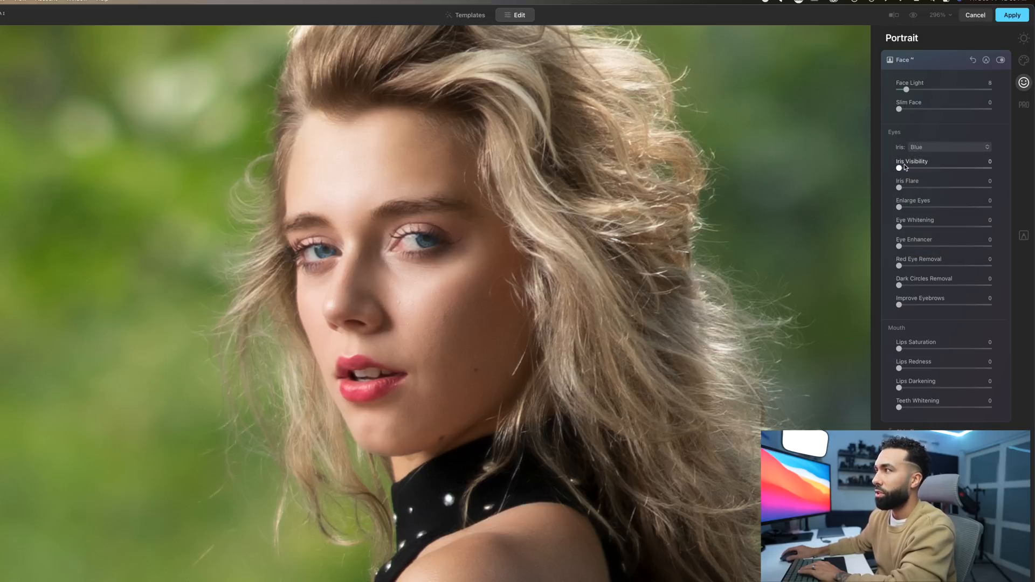
click(923, 147)
click(940, 178)
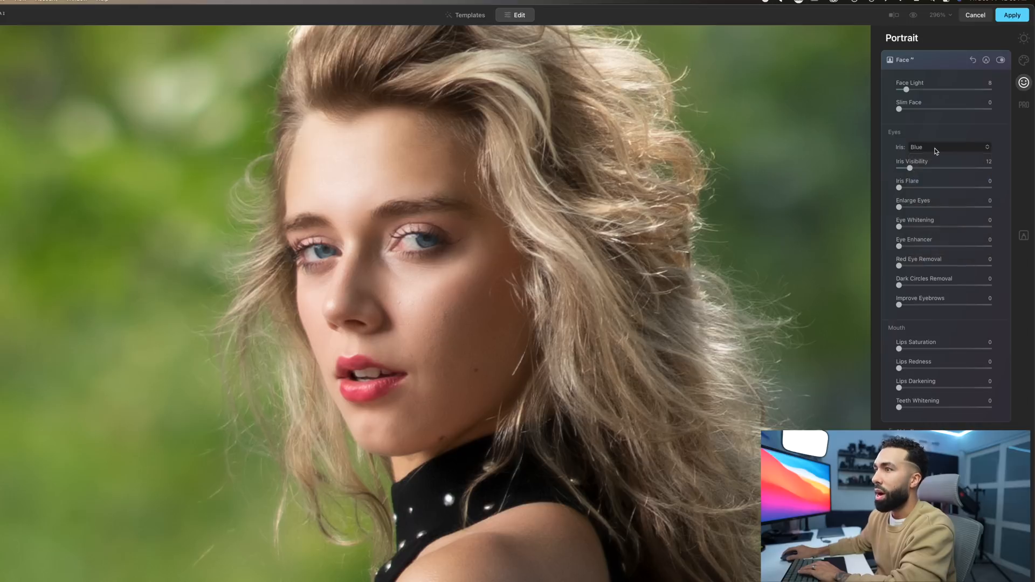
Step: Try the Hazel iris colour, and return the iris to Original
click(936, 151)
click(940, 212)
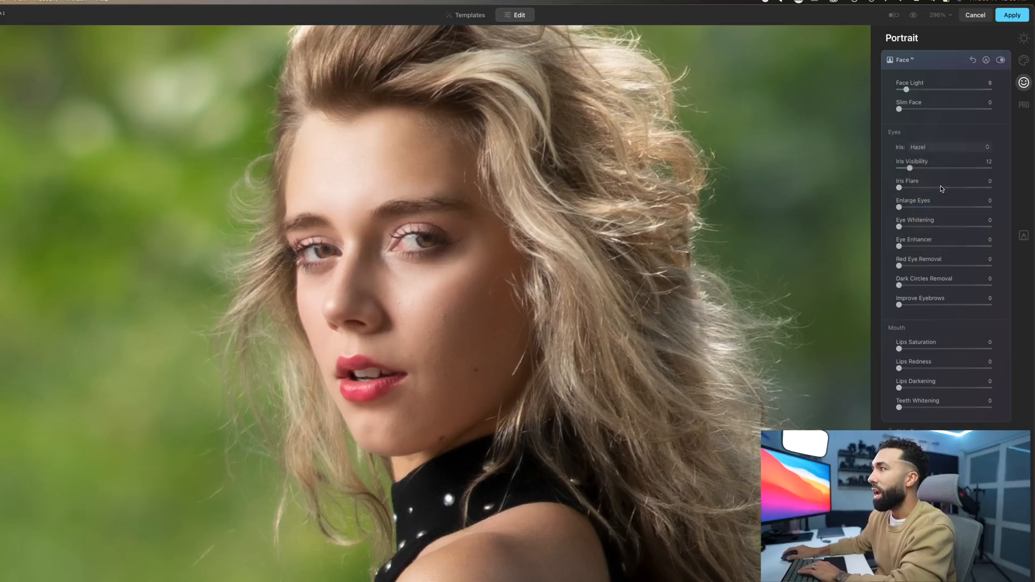
click(945, 149)
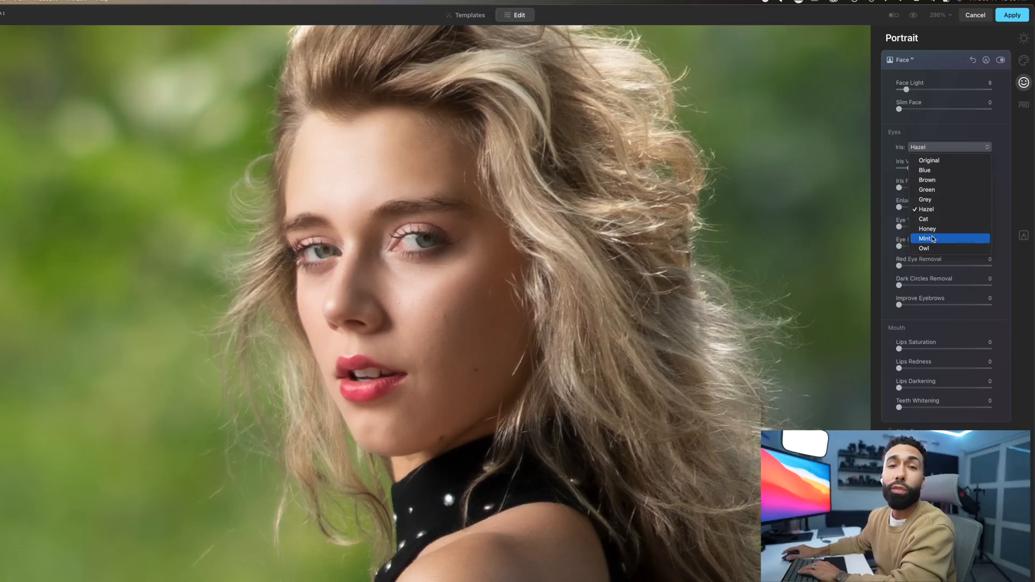
click(940, 161)
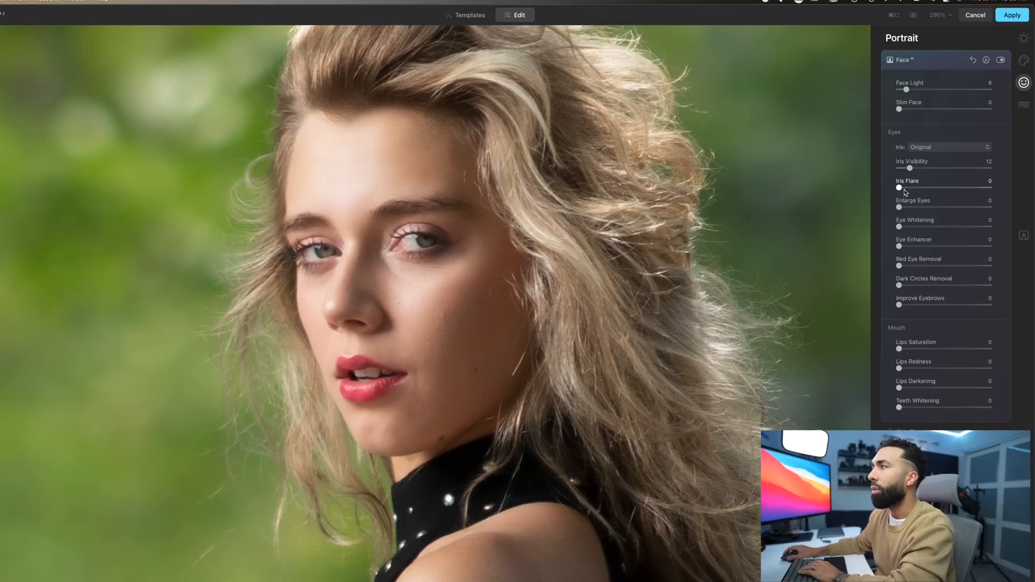
Step: Try an Iris Flare of 71 on the eyes and reset it to 0
scroll(462, 241, up, 1)
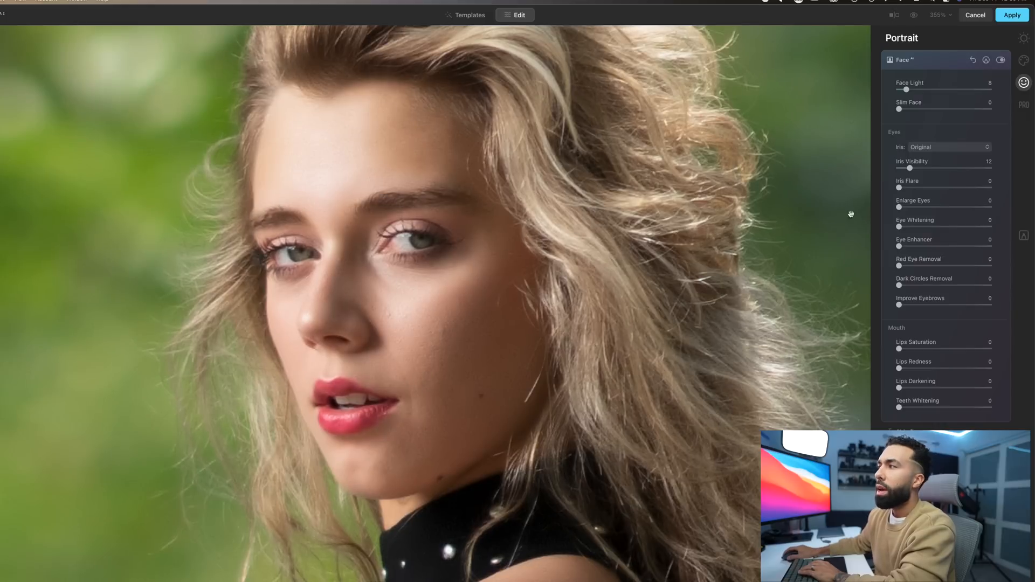
click(965, 188)
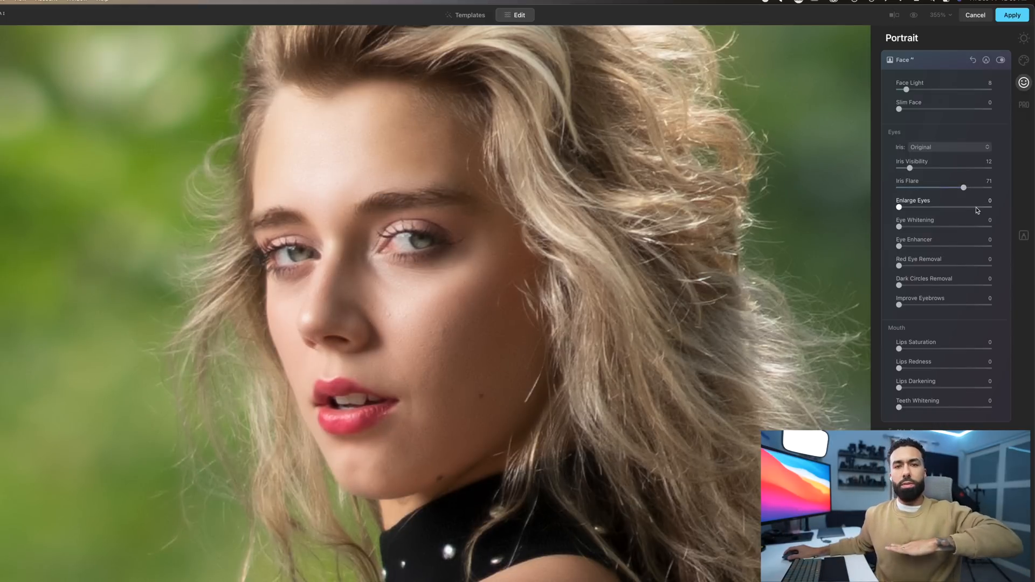
scroll(447, 85, down, 3)
scroll(458, 233, up, 2)
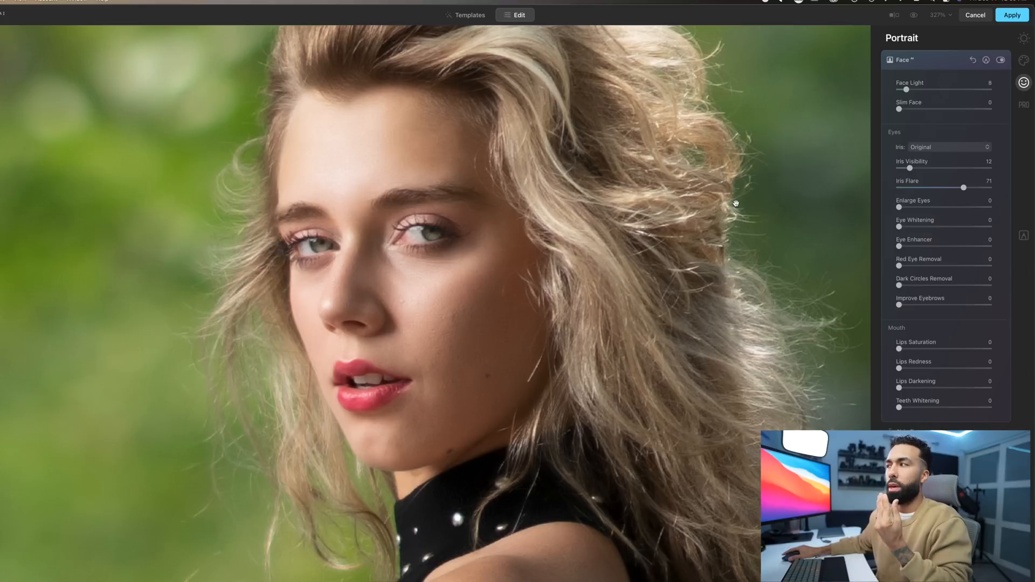
drag(963, 187, 893, 187)
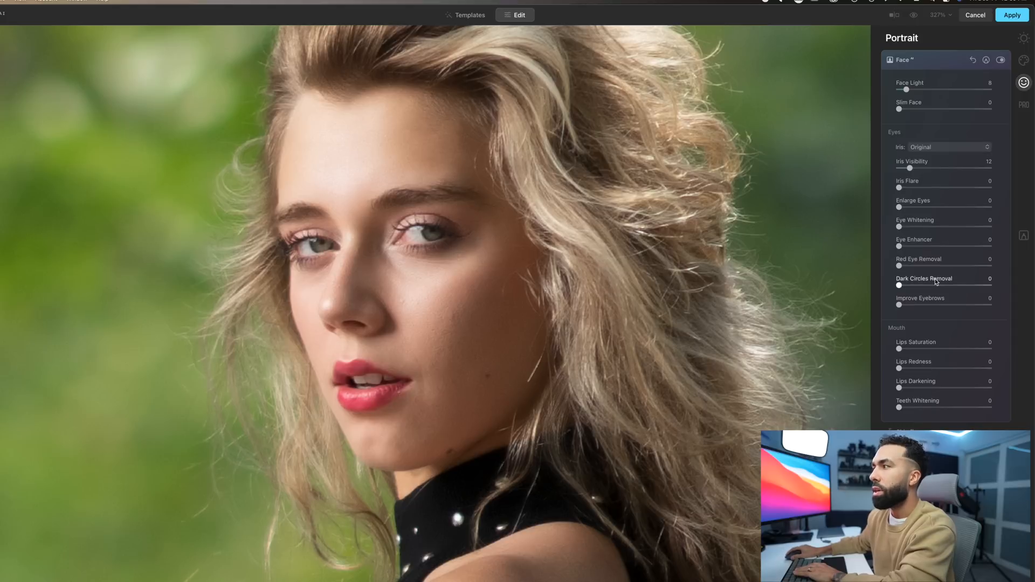
Step: Set Eye Enhancer to 58 after testing it at 67
click(959, 245)
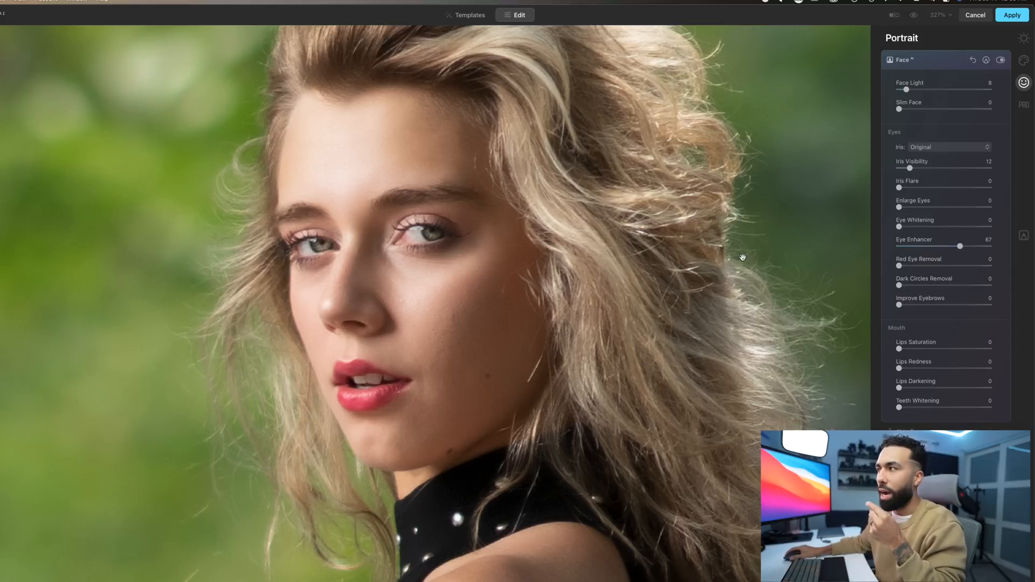
mouse_move(959, 246)
mouse_down()
mouse_move(925, 246)
mouse_move(984, 245)
mouse_move(925, 244)
mouse_move(949, 247)
mouse_up()
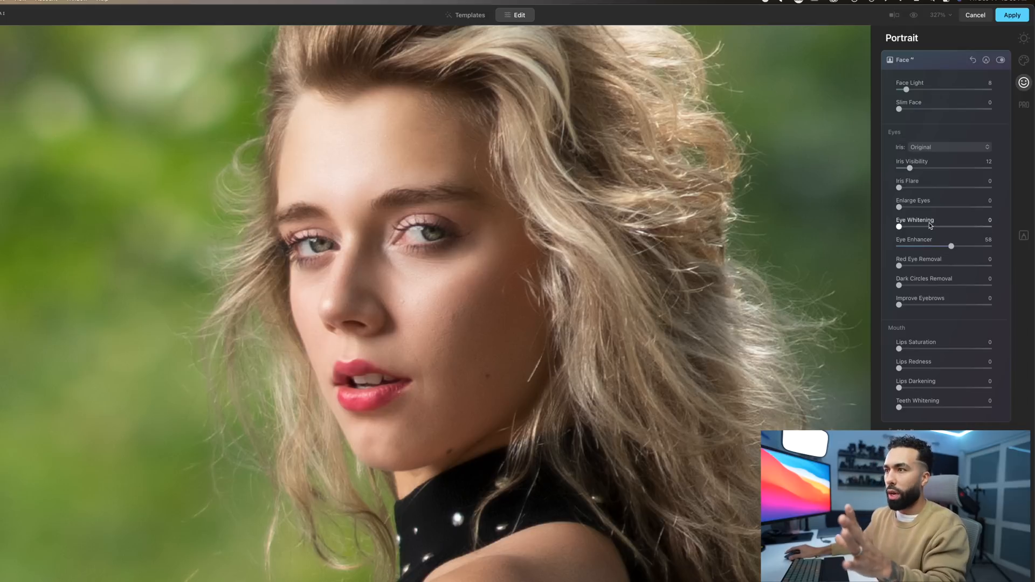
Step: Set Eye Whitening to 15 after testing it at 94, and compare the face with its unedited version
drag(962, 226, 984, 229)
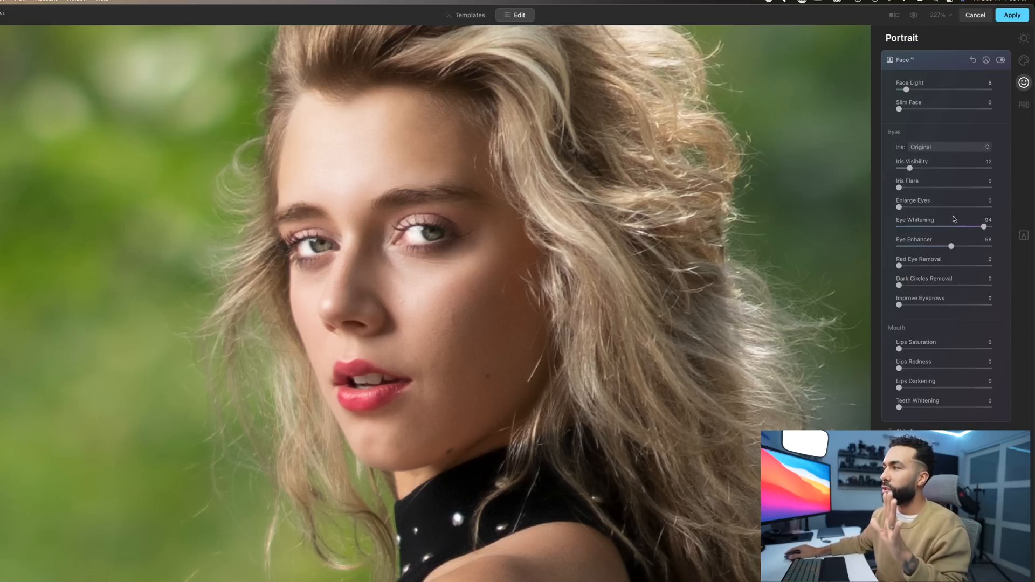
double_click(906, 229)
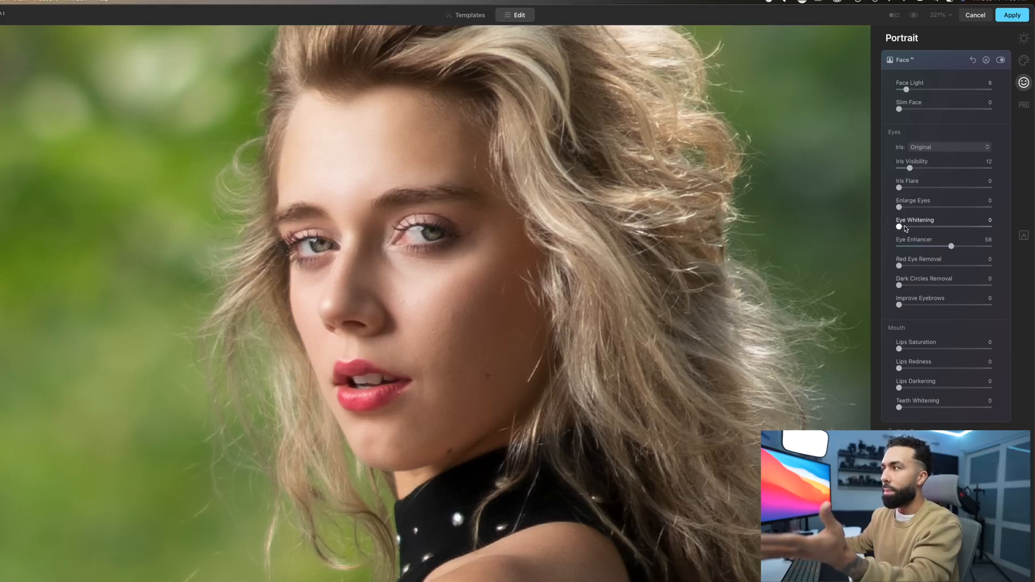
drag(898, 226, 911, 229)
key(backslash)
key(backslash)
key(backslash)
key(backslash)
key(backslash)
key(backslash)
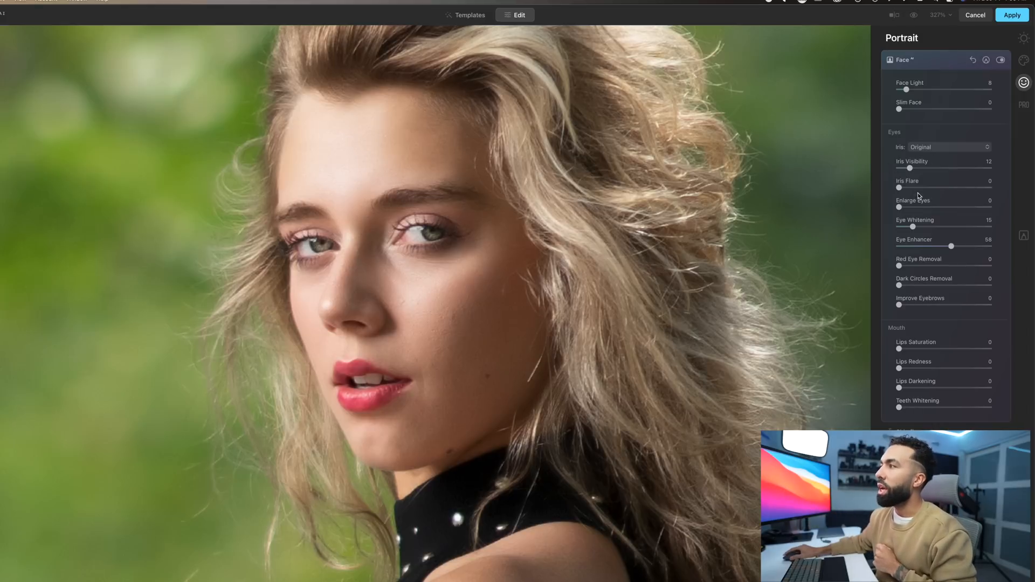
Step: Set Enlarge Eyes to 7 after testing it at 93, and compare the portrait before and after the edits
drag(898, 207, 989, 210)
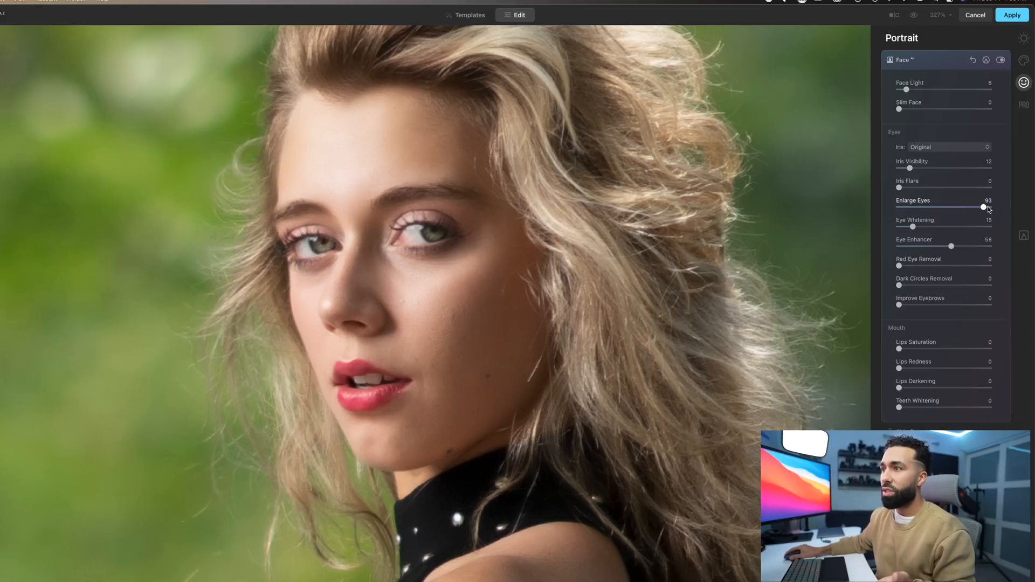
drag(982, 207, 897, 208)
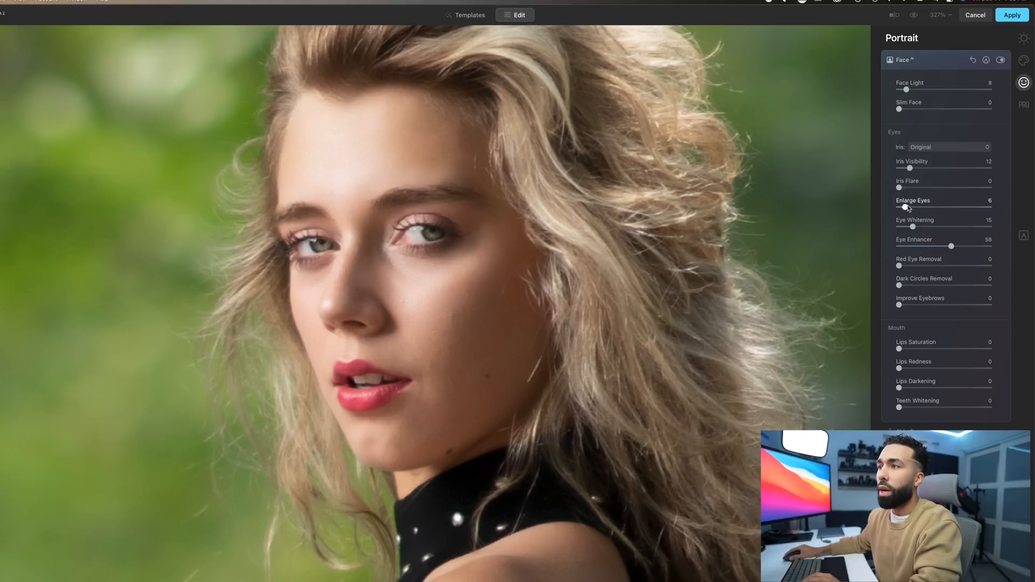
key(backslash)
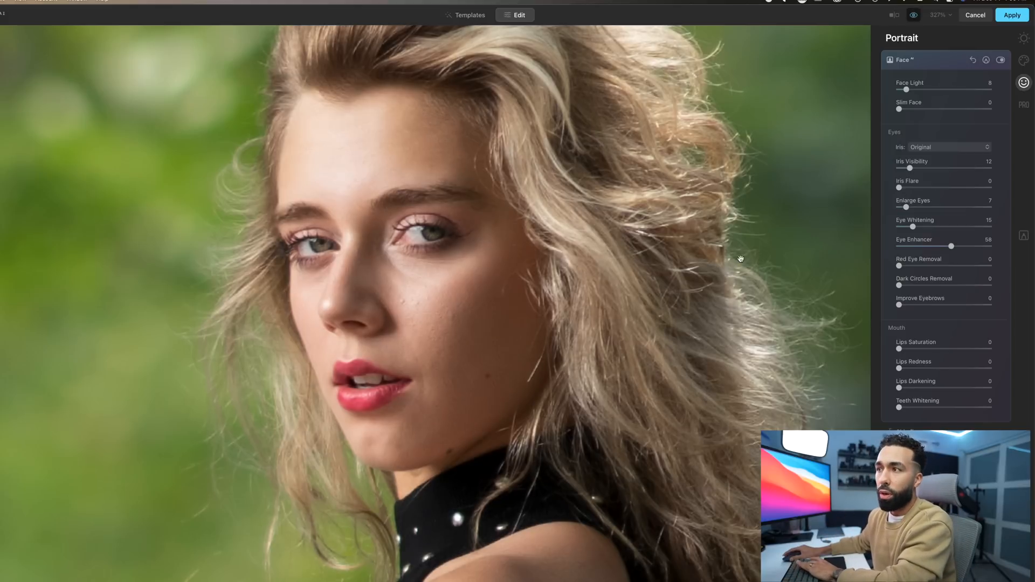
key(backslash)
key(backslash)
key(backslash)
key(backslash)
key(backslash)
key(backslash)
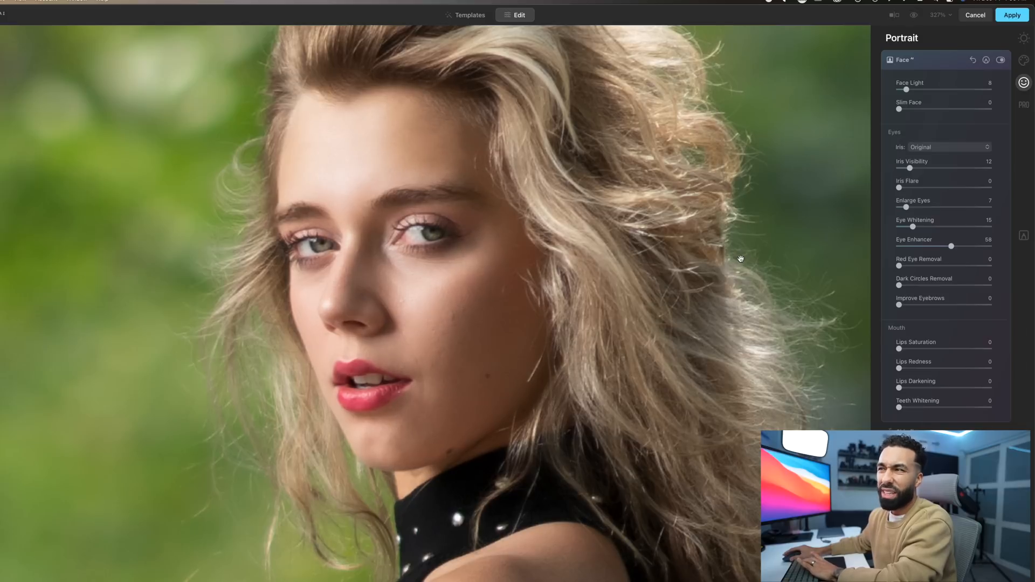
key(backslash)
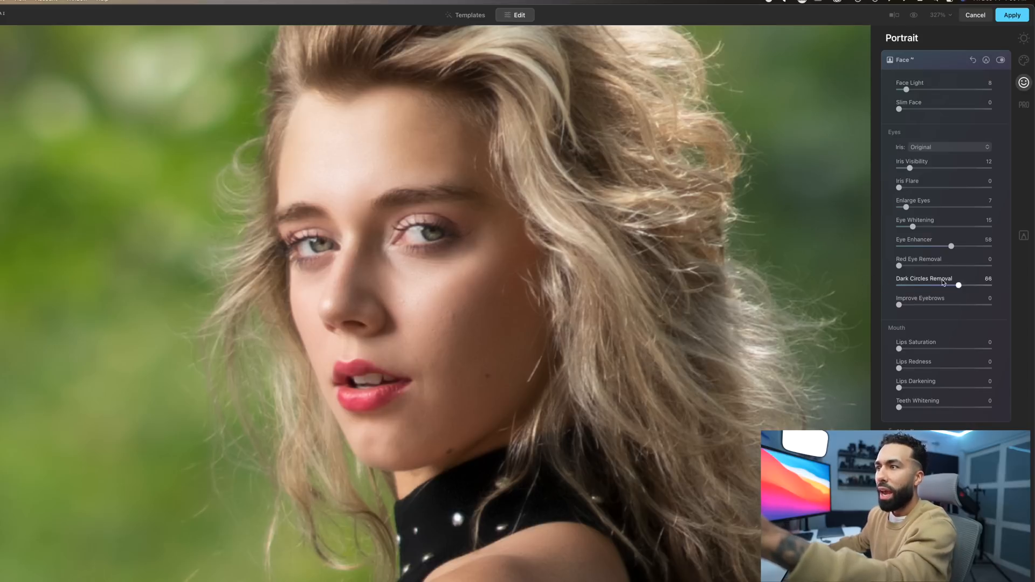
Step: Try Dark Circles Removal at 71 and 97, and return it to 0
drag(957, 282, 842, 284)
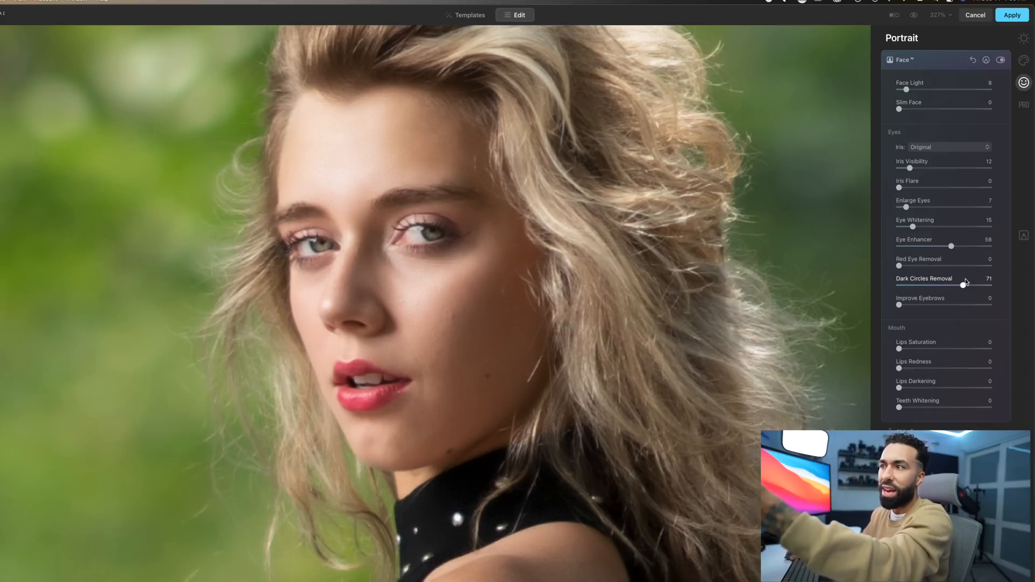
drag(899, 287, 895, 287)
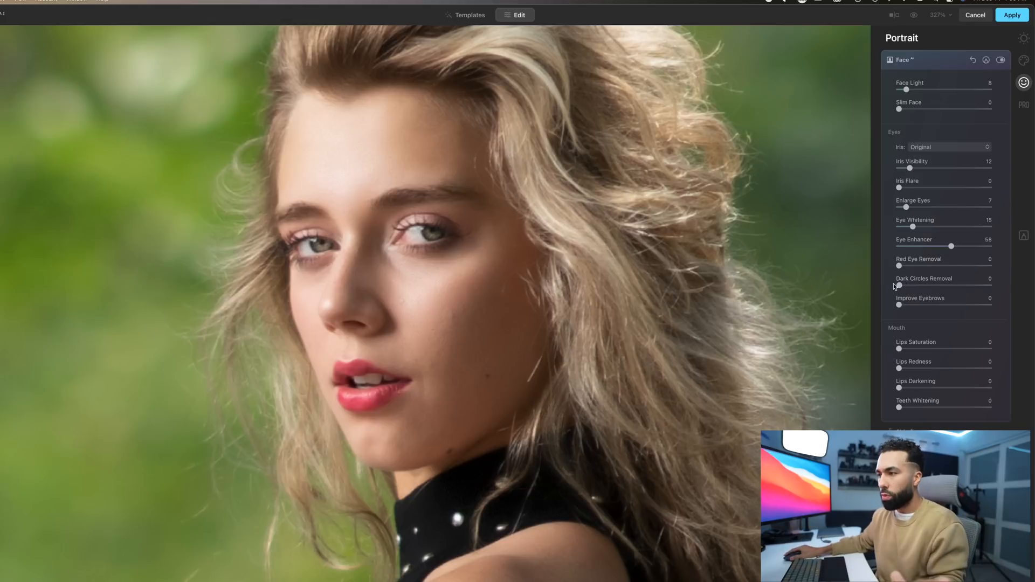
click(991, 286)
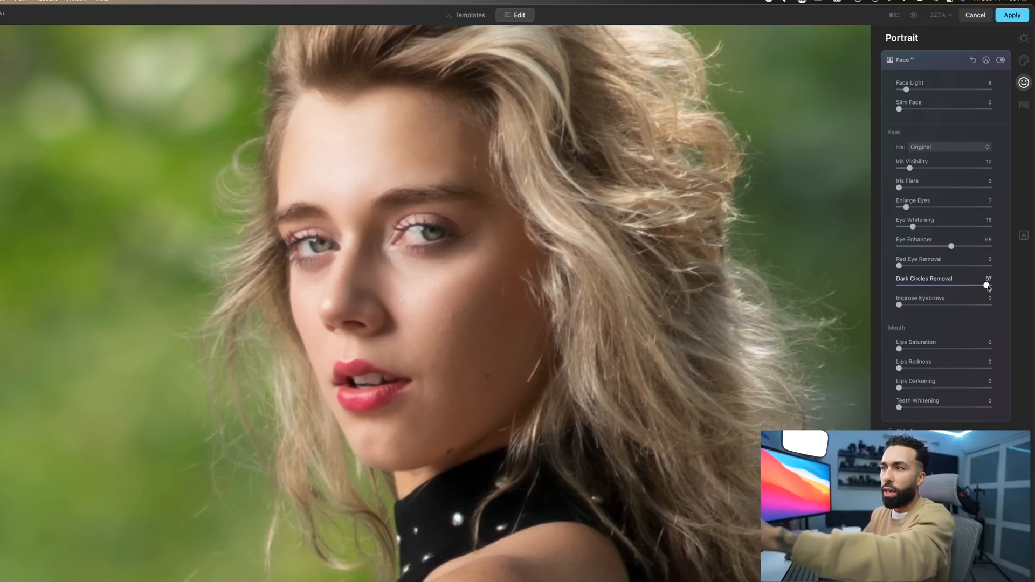
drag(898, 284, 1025, 273)
drag(927, 275, 882, 275)
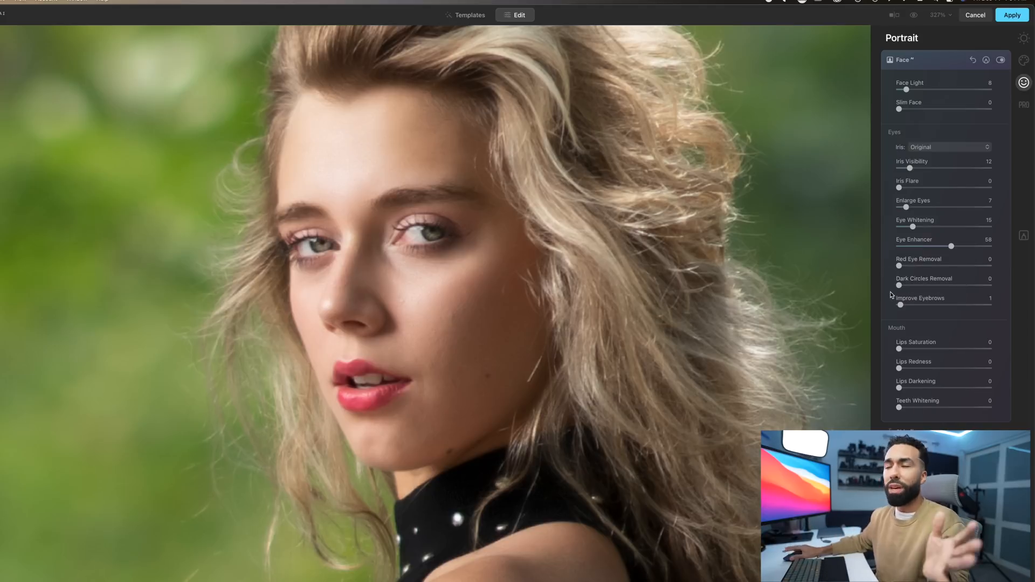
Step: Set Improve Eyebrows to 10, Lips Saturation to 18, Lips Redness to 16, Lips Darkening to 20 and Teeth Whitening to 3
drag(898, 305, 912, 309)
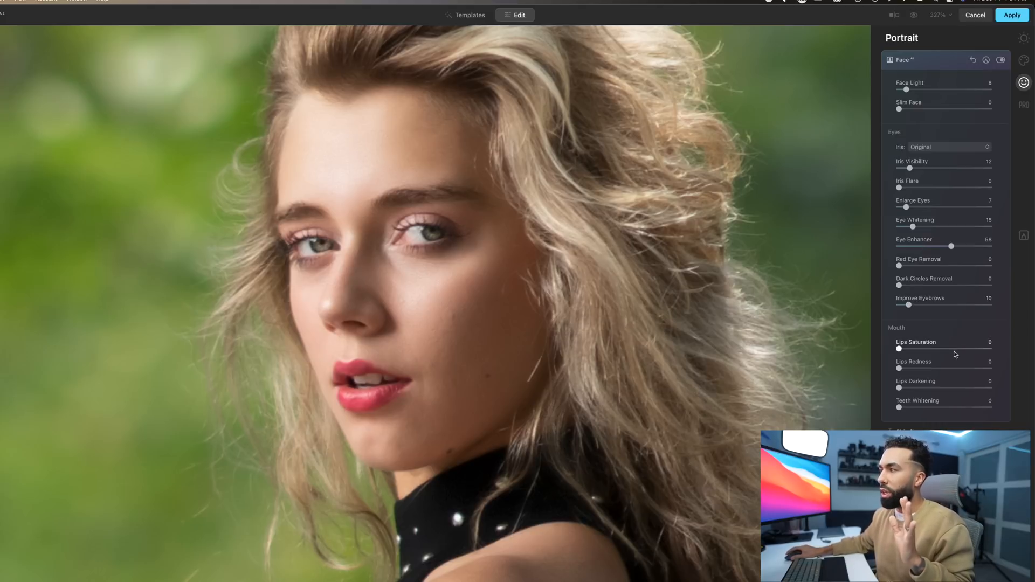
click(951, 349)
click(952, 368)
click(952, 387)
click(951, 407)
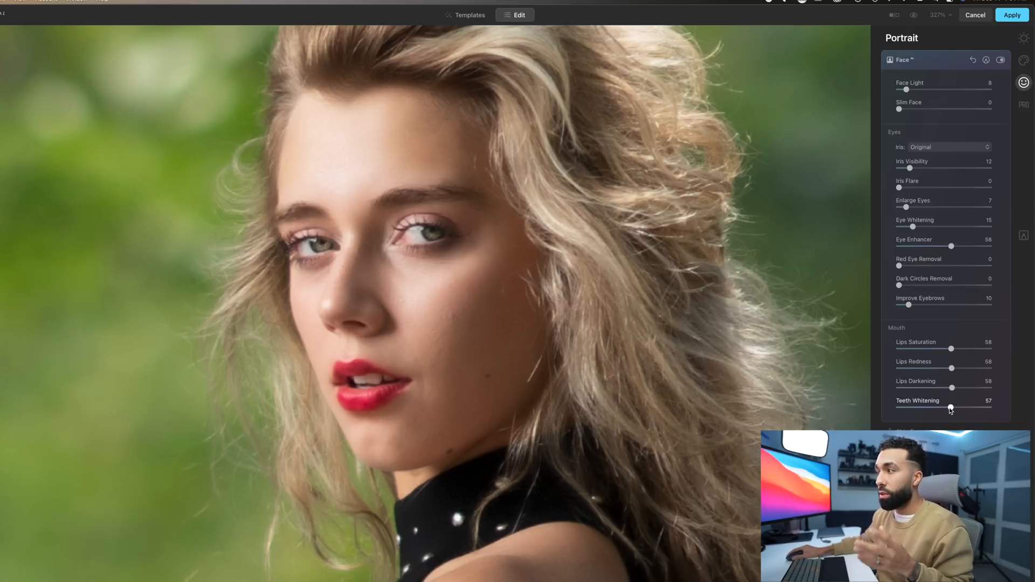
drag(950, 409, 897, 405)
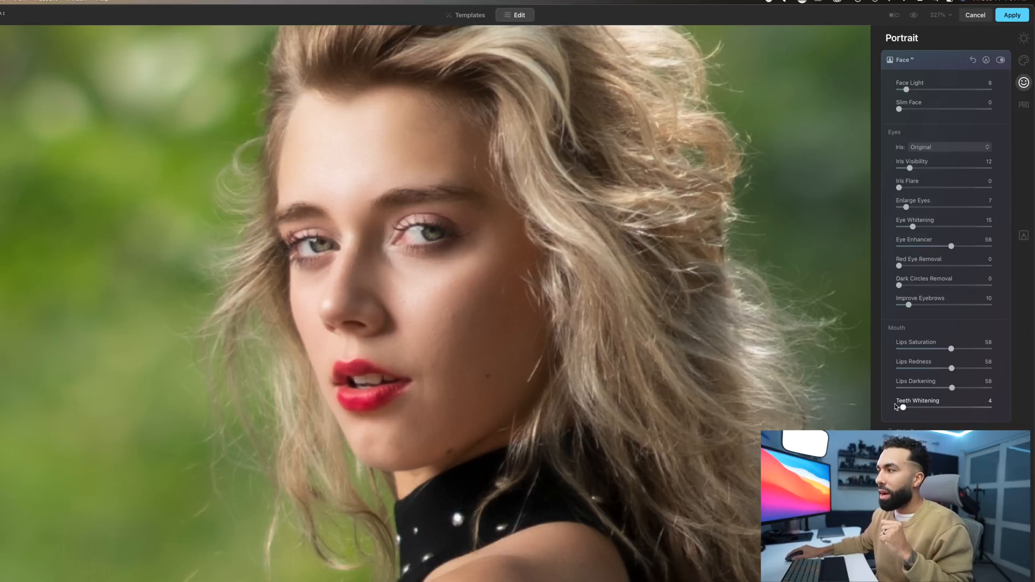
drag(952, 387, 868, 390)
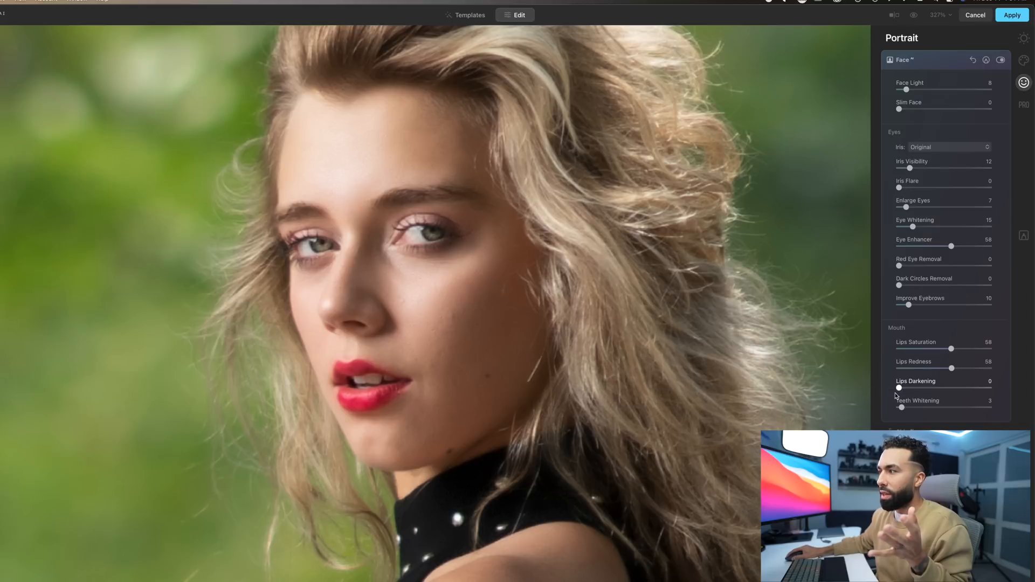
drag(927, 368, 915, 348)
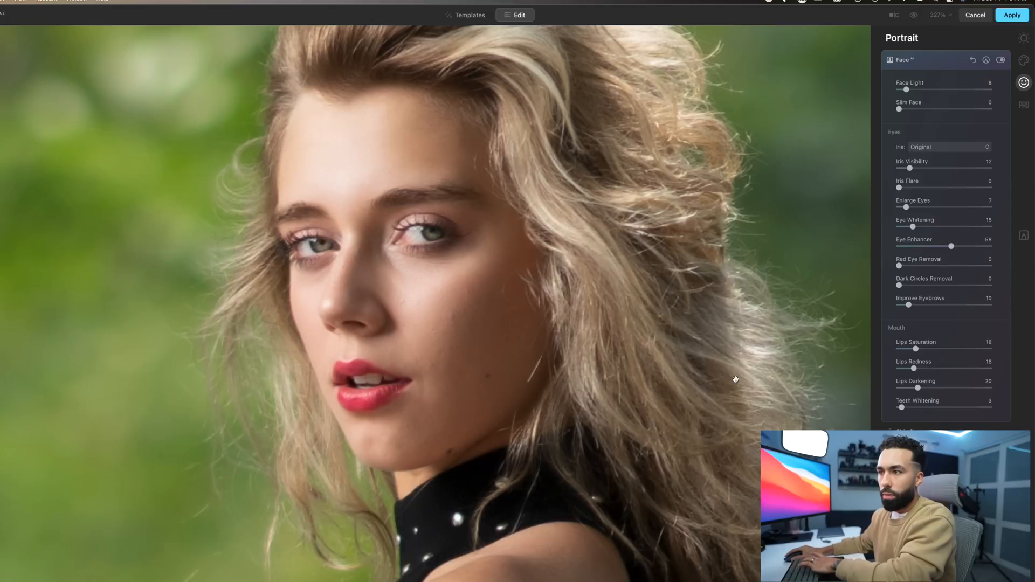
Step: Try a body Shape of 21 and then 5 on the full figure, and reset the Body adjustments
click(916, 61)
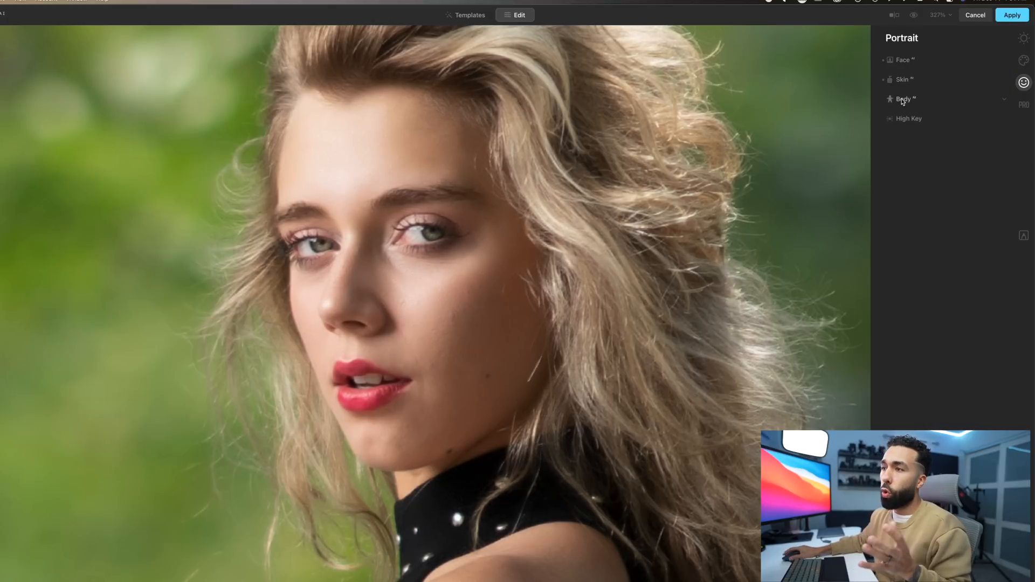
click(904, 100)
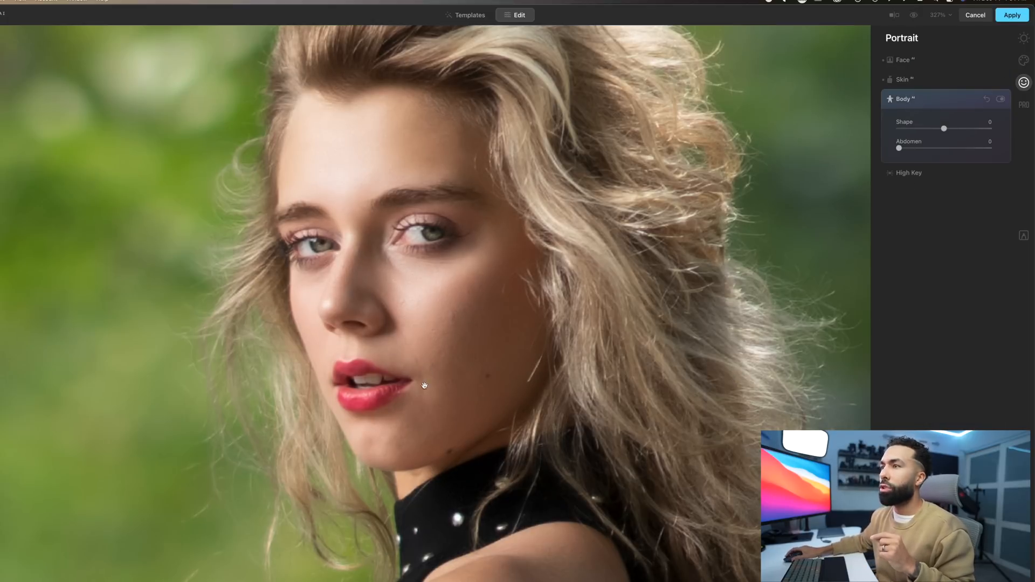
scroll(422, 386, down, 10)
drag(411, 423, 435, 346)
scroll(436, 345, down, 5)
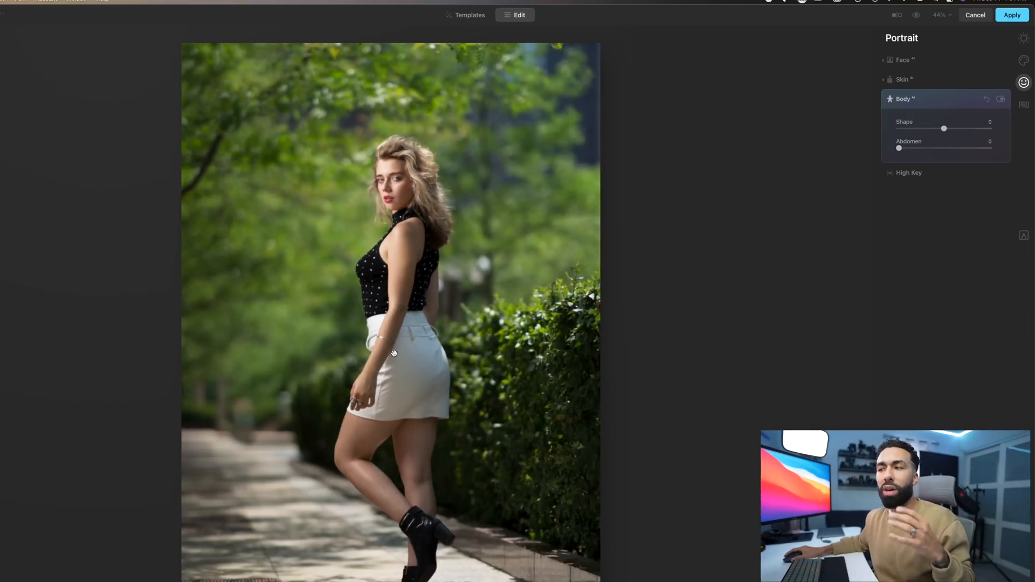
scroll(394, 353, down, 2)
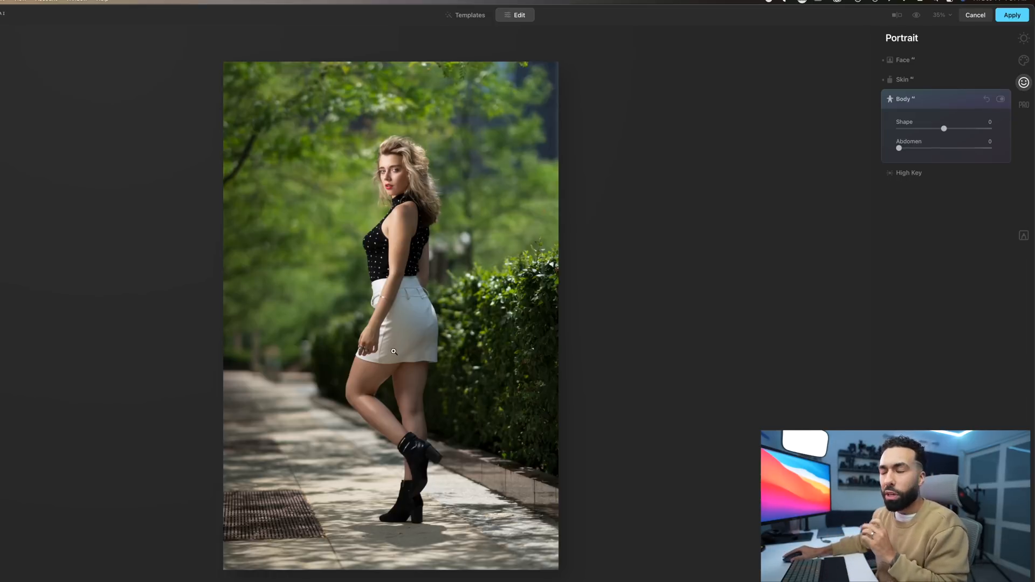
mouse_move(939, 128)
mouse_down()
mouse_move(915, 130)
mouse_move(956, 133)
mouse_up()
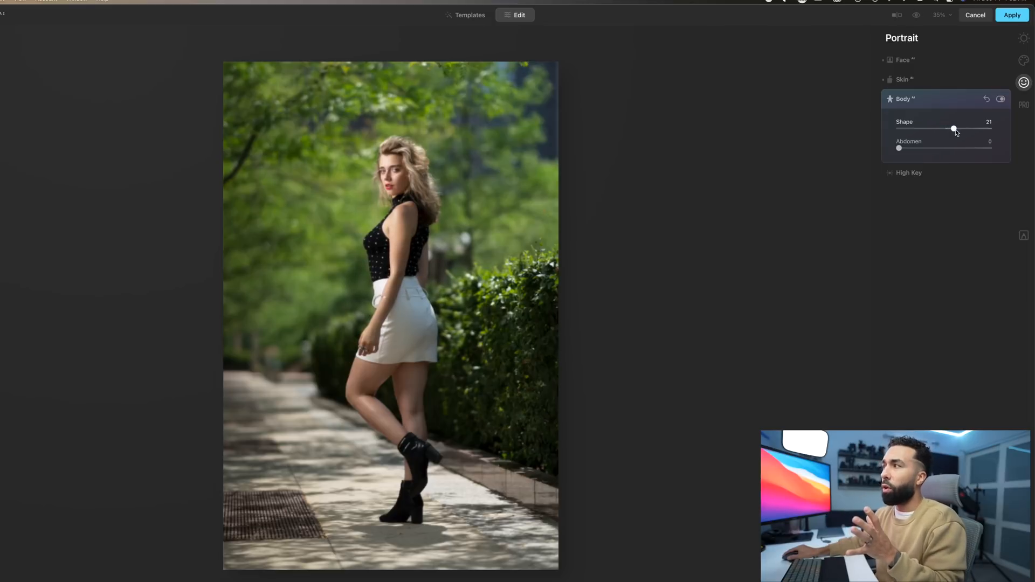
drag(950, 133, 948, 132)
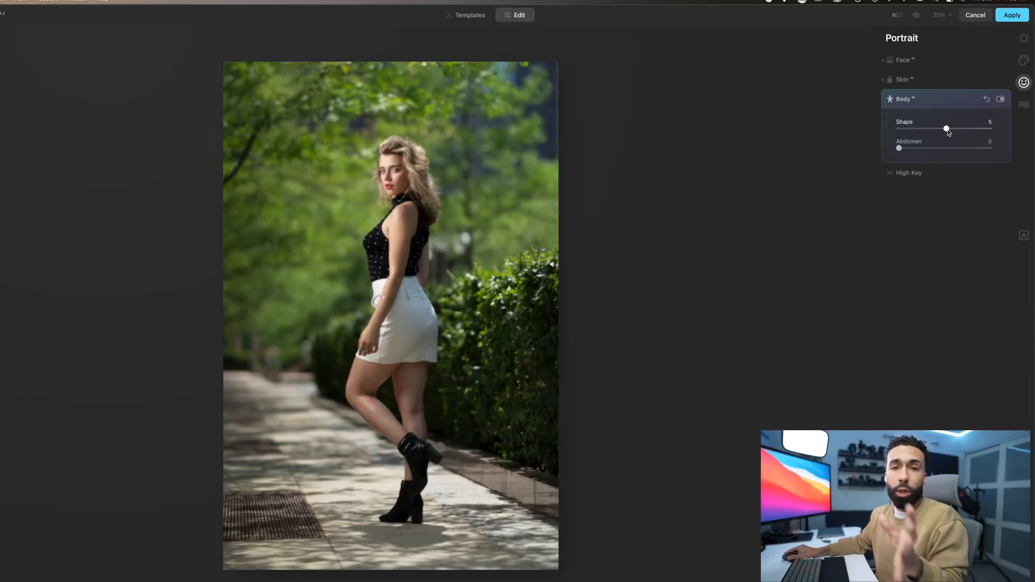
click(987, 100)
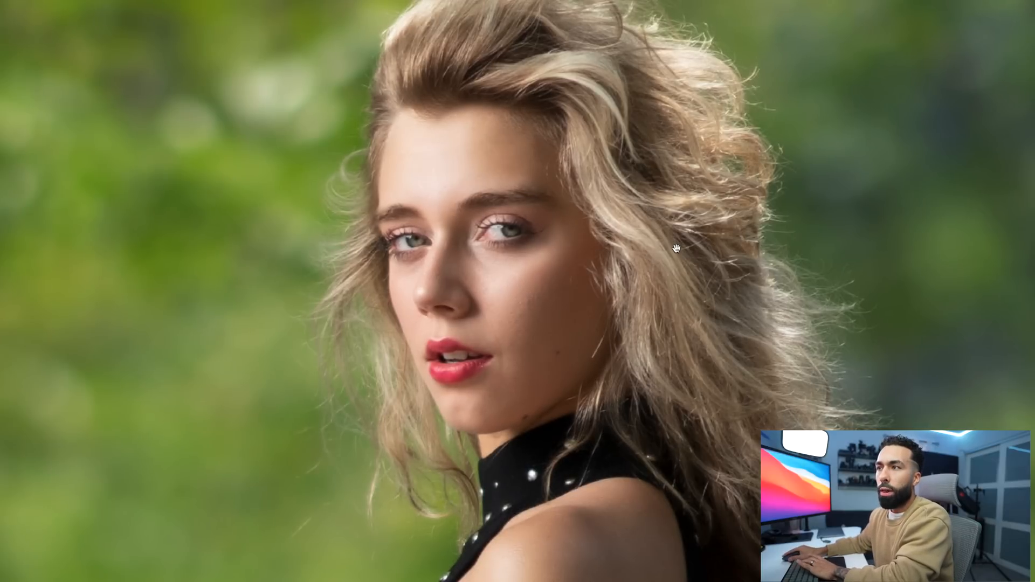
Step: Compare the retouched close-up of the face with the original photo
key(backslash)
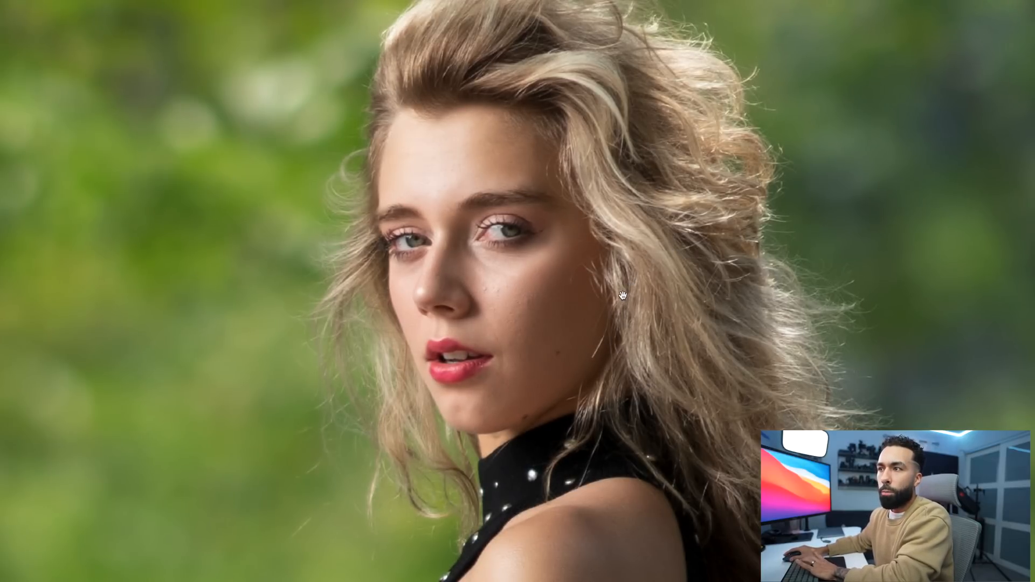
click(523, 338)
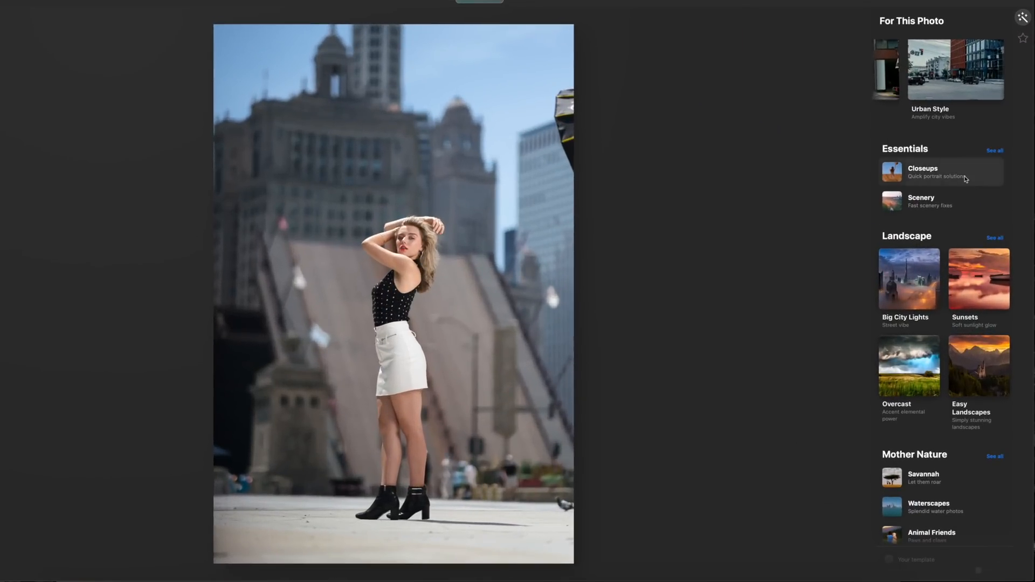
Step: Try the Essence collection templates Still Frame, Marquee, Fashionista, Rembrandt and Flawless on the city portrait
scroll(949, 245, down, 1)
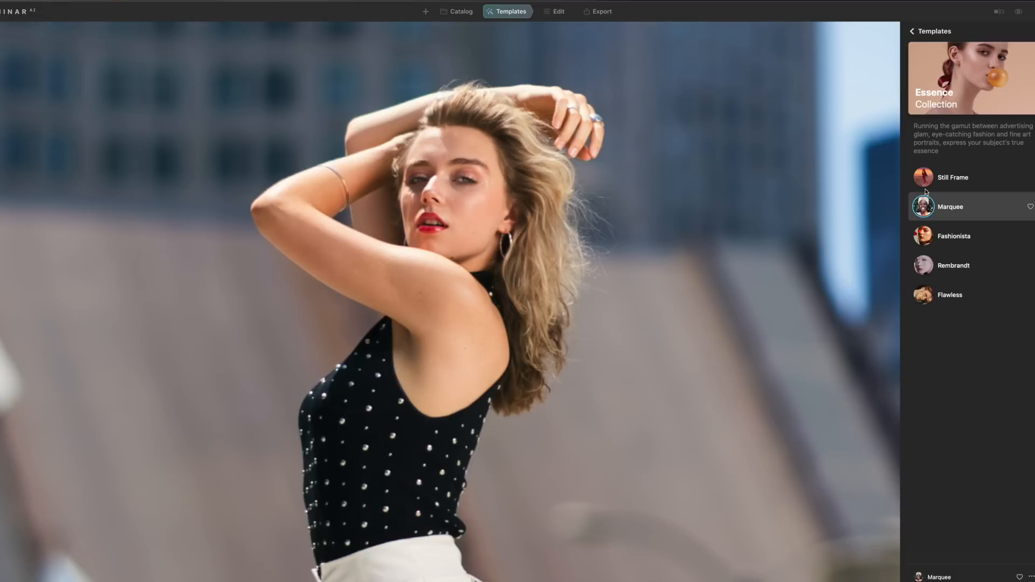
click(925, 181)
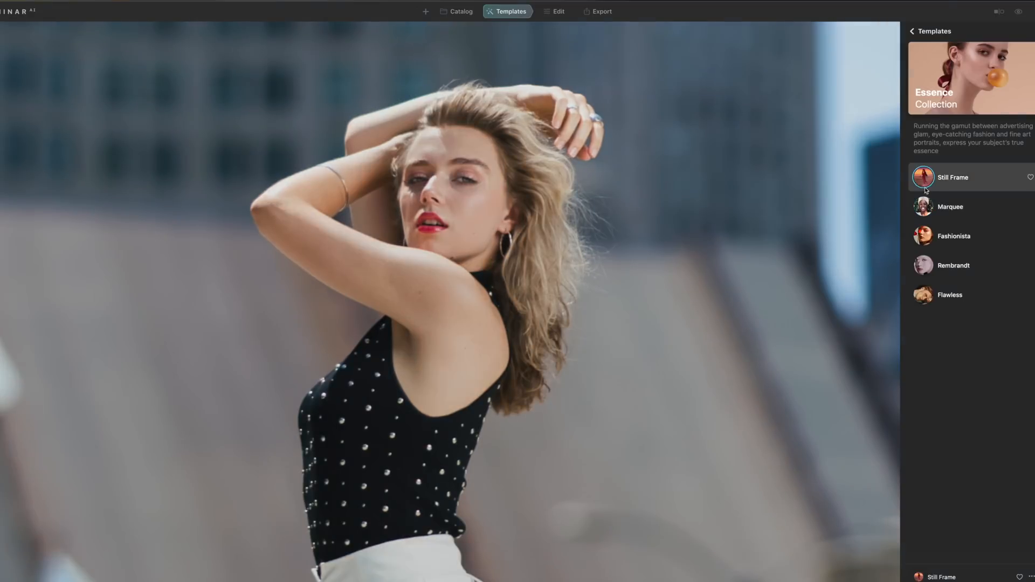
click(926, 206)
click(923, 234)
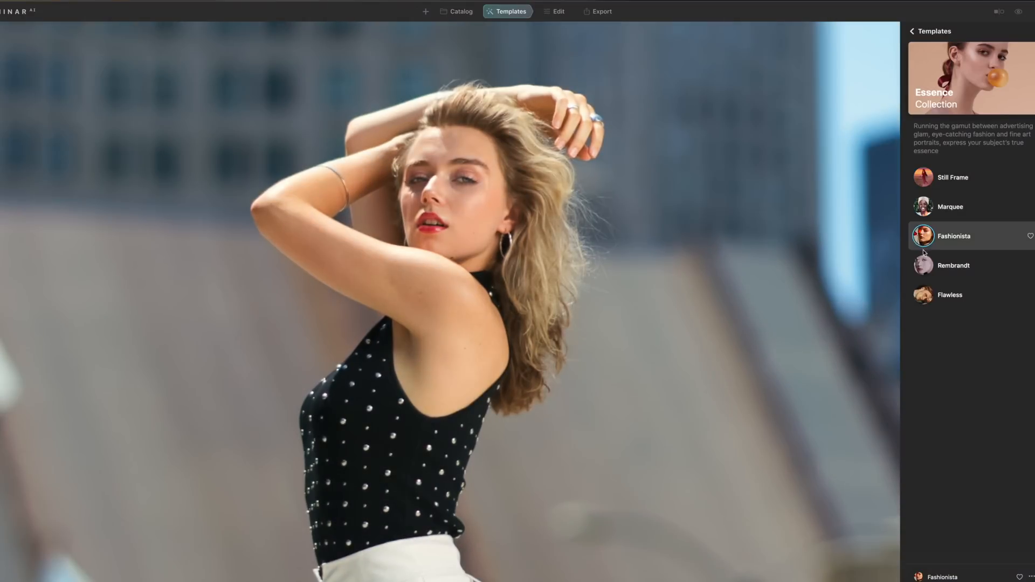
click(923, 264)
click(923, 291)
click(923, 259)
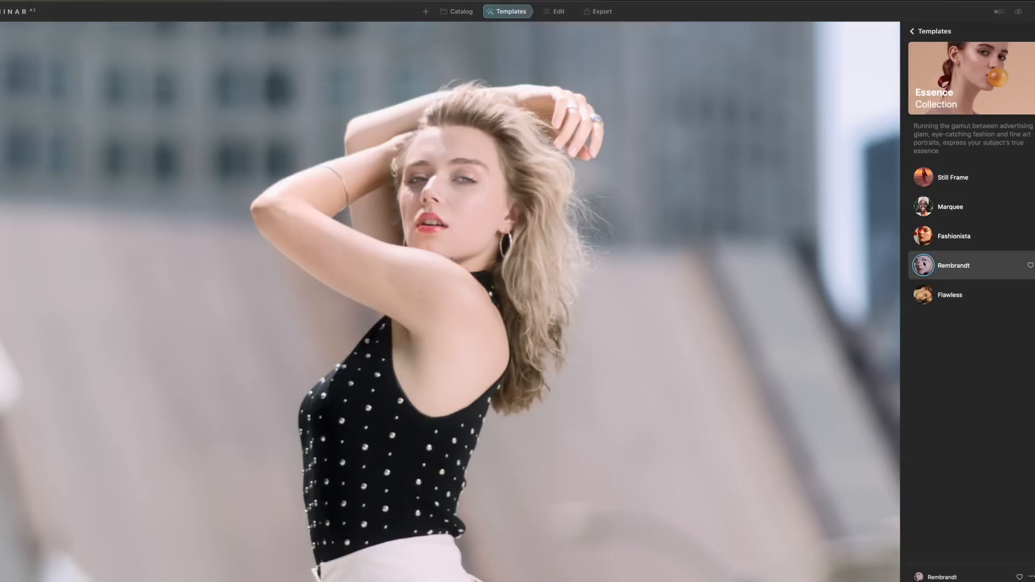
click(923, 230)
click(925, 200)
click(926, 190)
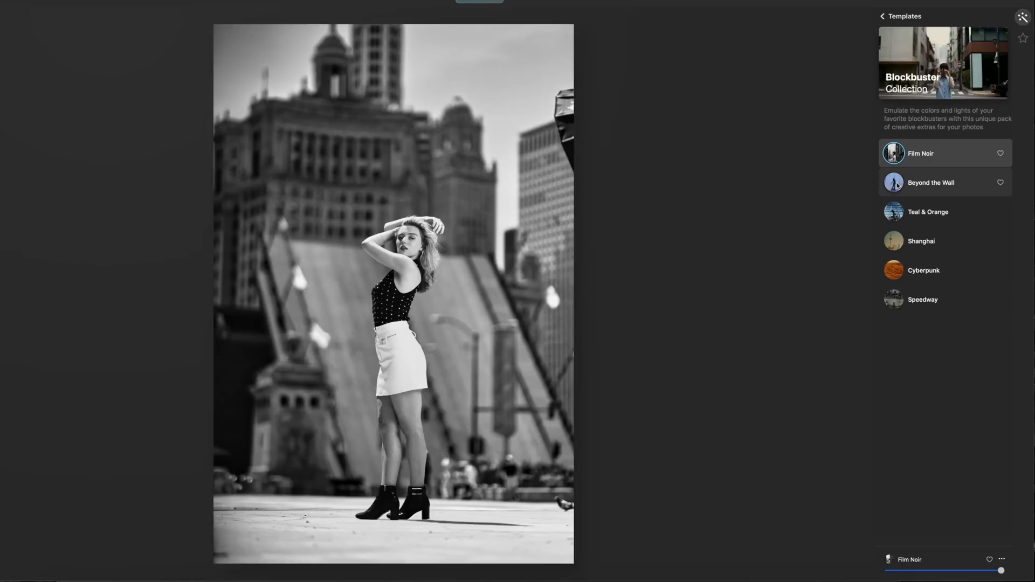
Step: Try the Blockbuster collection templates Beyond the Wall, Teal & Orange, Shanghai, Cyberpunk and Speedway on the city portrait
click(893, 183)
click(899, 215)
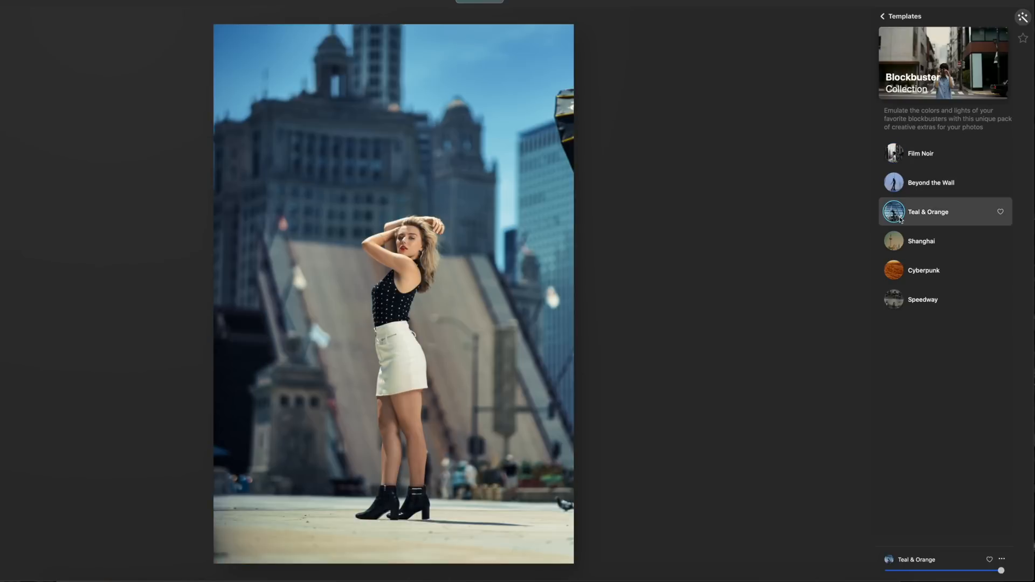
click(899, 242)
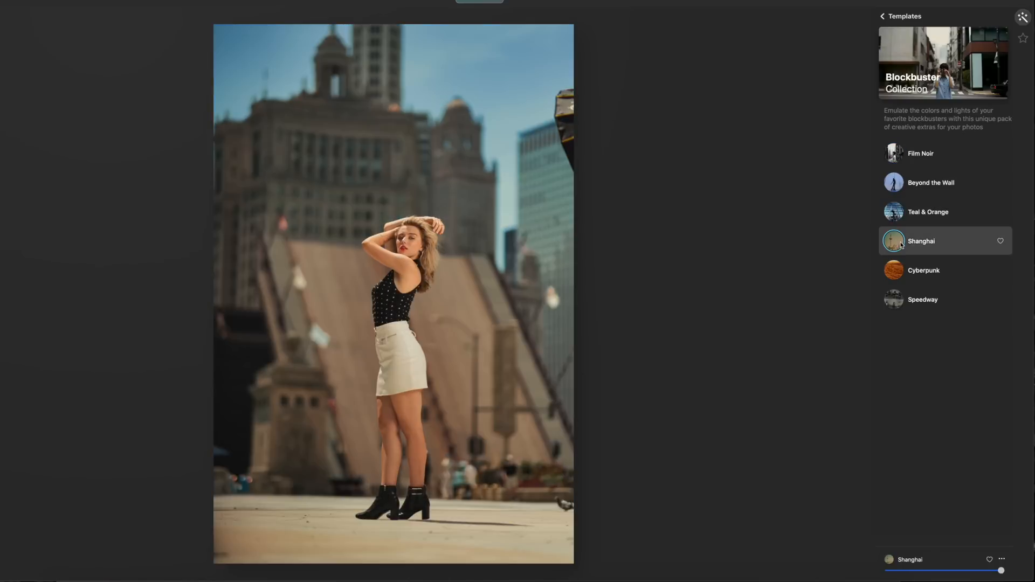
click(897, 276)
click(899, 300)
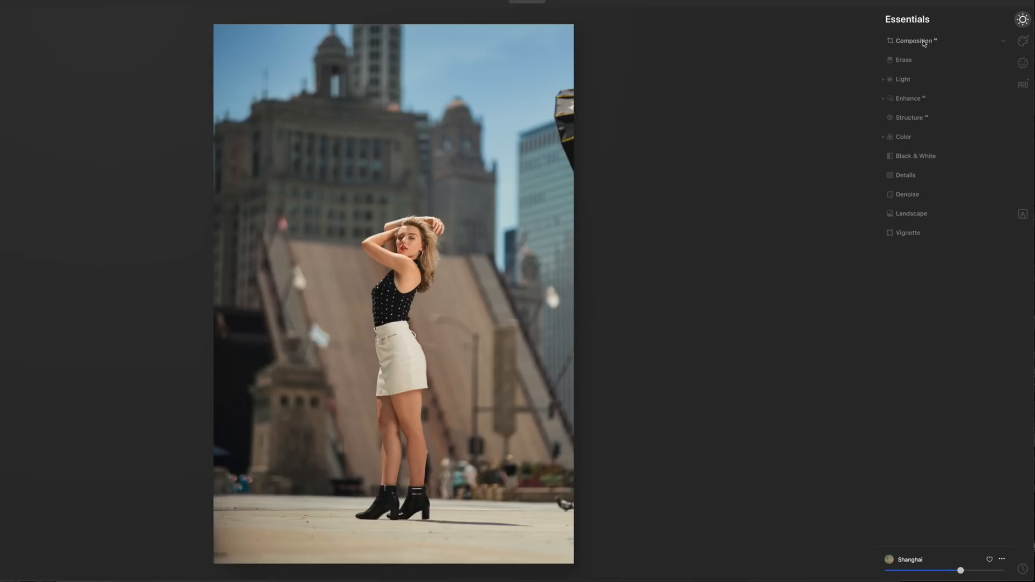
Step: Brush over the bird at the edge of the pavement with the Erase tool at a brush radius of 44
click(924, 42)
click(947, 65)
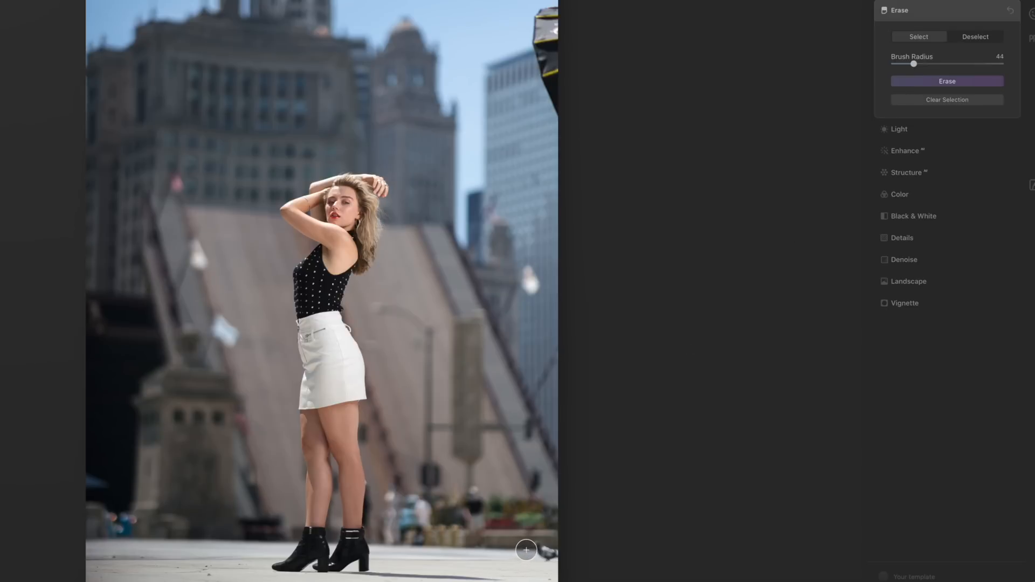
drag(539, 549, 561, 552)
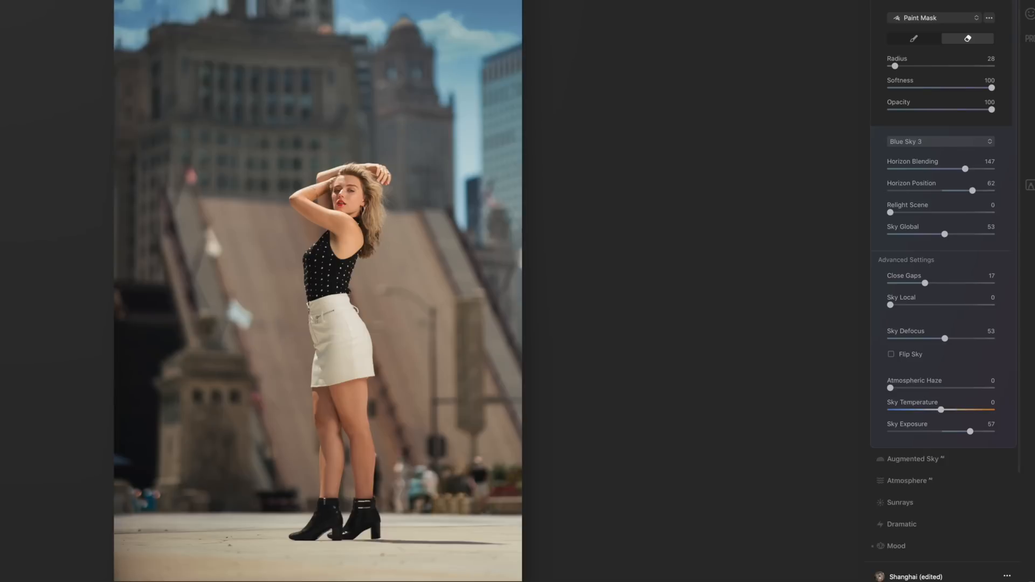
Step: Compare the edited city portrait and its replaced Blue Sky 3 sky with the original photo
key(backslash)
key(backslash)
key(backslash)
key(backslash)
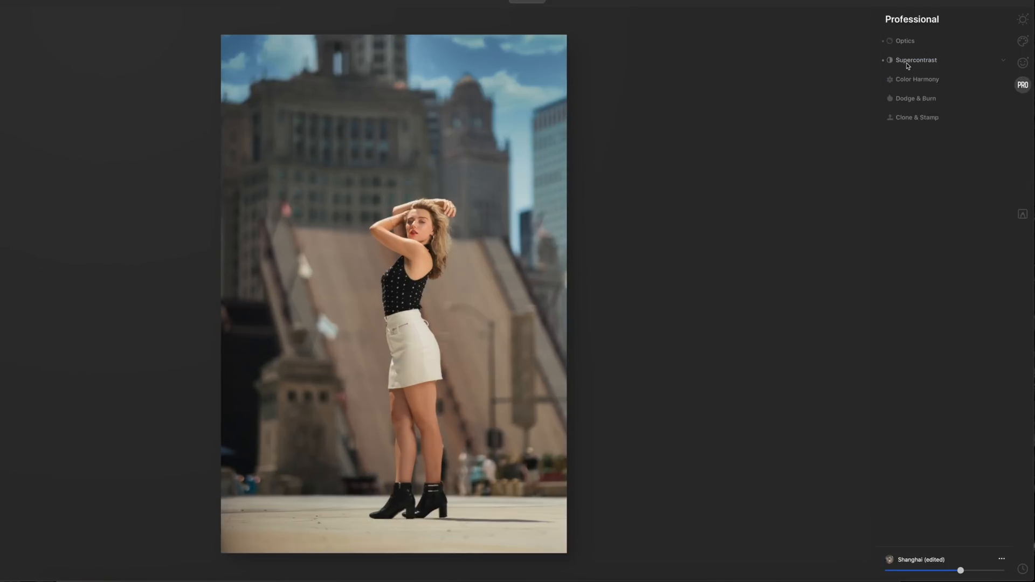
Step: In Supercontrast, set Highlights Contrast to 15 and Midtones Contrast to 64, and raise Shadows Contrast
click(912, 88)
mouse_move(903, 138)
mouse_down()
mouse_move(957, 139)
mouse_move(917, 136)
mouse_up()
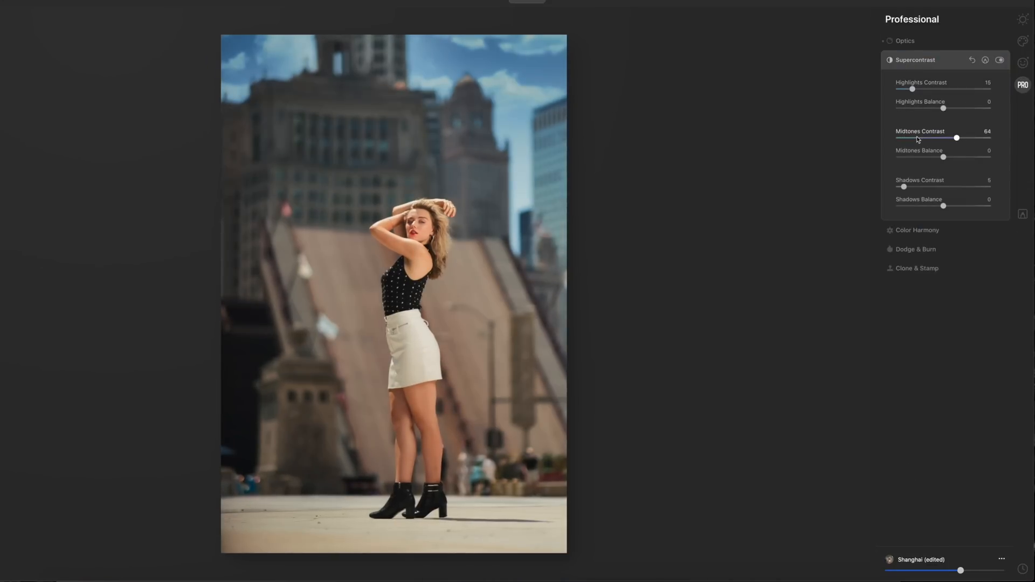
drag(903, 186, 925, 189)
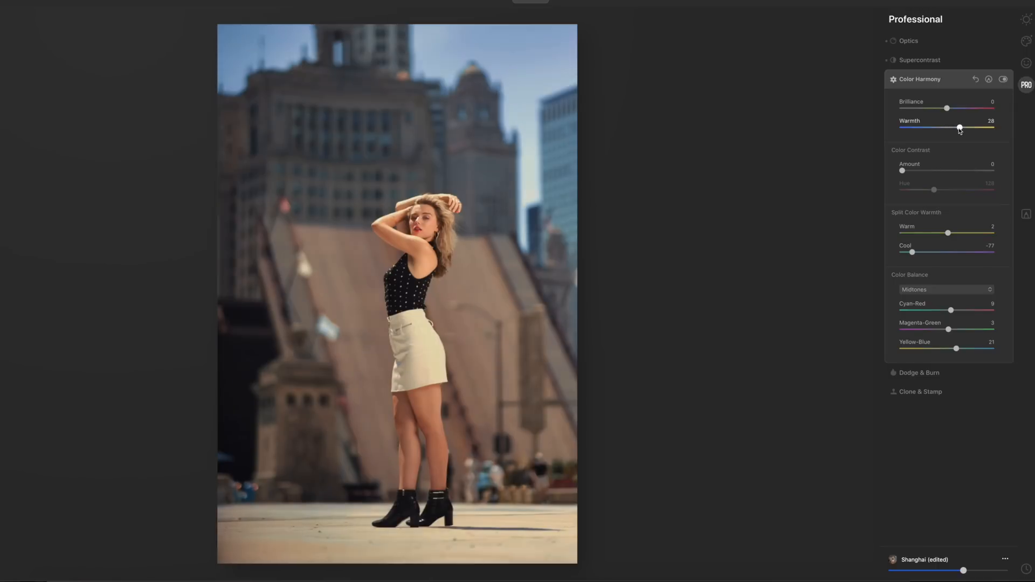
Step: In Color Harmony, set the Color Contrast Amount to 19 and open the tonal range choices of Color Balance
mouse_move(900, 171)
mouse_down()
mouse_move(923, 172)
mouse_move(931, 191)
mouse_move(992, 191)
mouse_move(927, 190)
mouse_move(918, 170)
mouse_up()
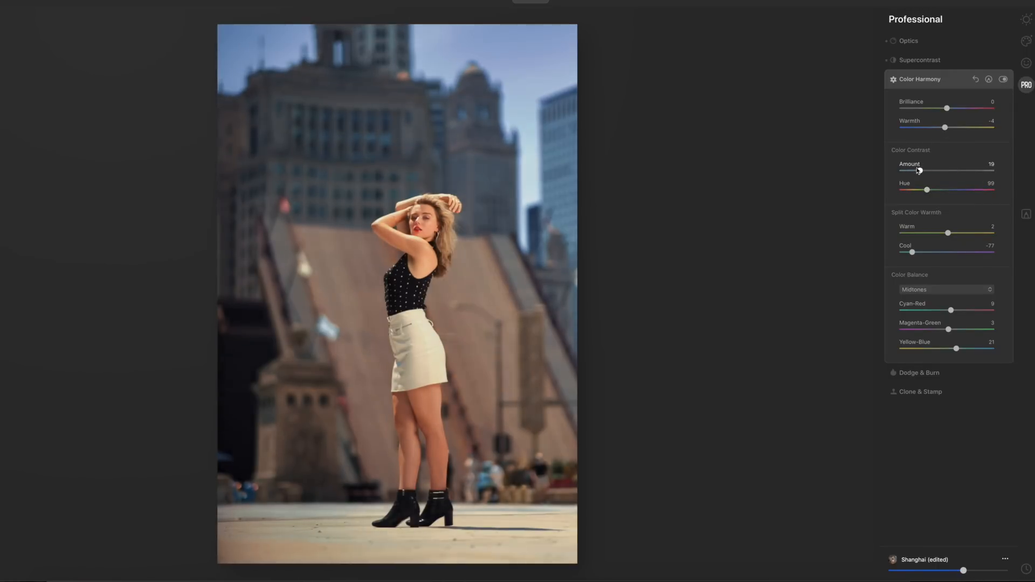
click(946, 289)
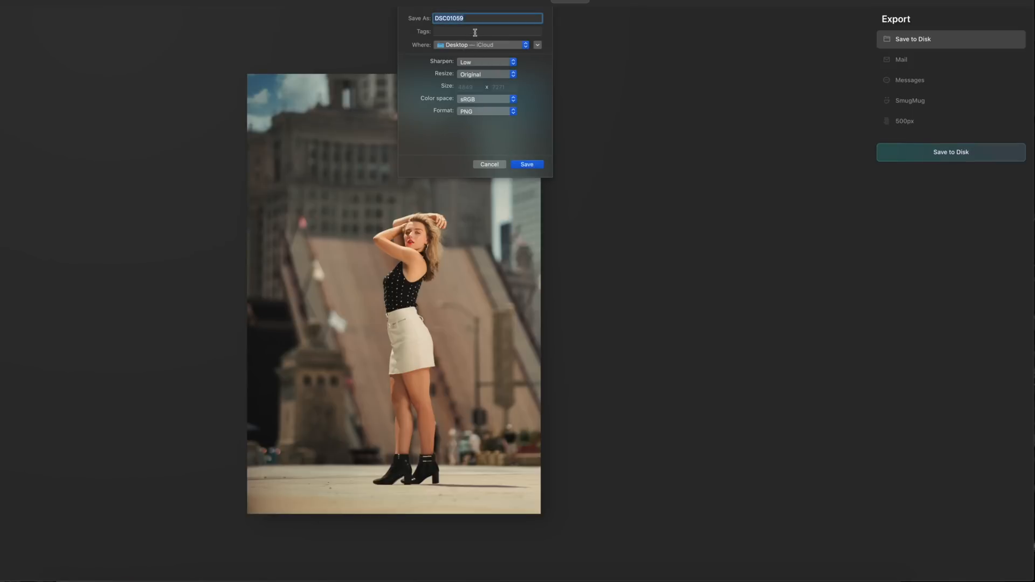
Step: Save the city portrait to disk as a PNG with Medium sharpening, a 2048 Long Edge resize and the sRGB color space
click(488, 61)
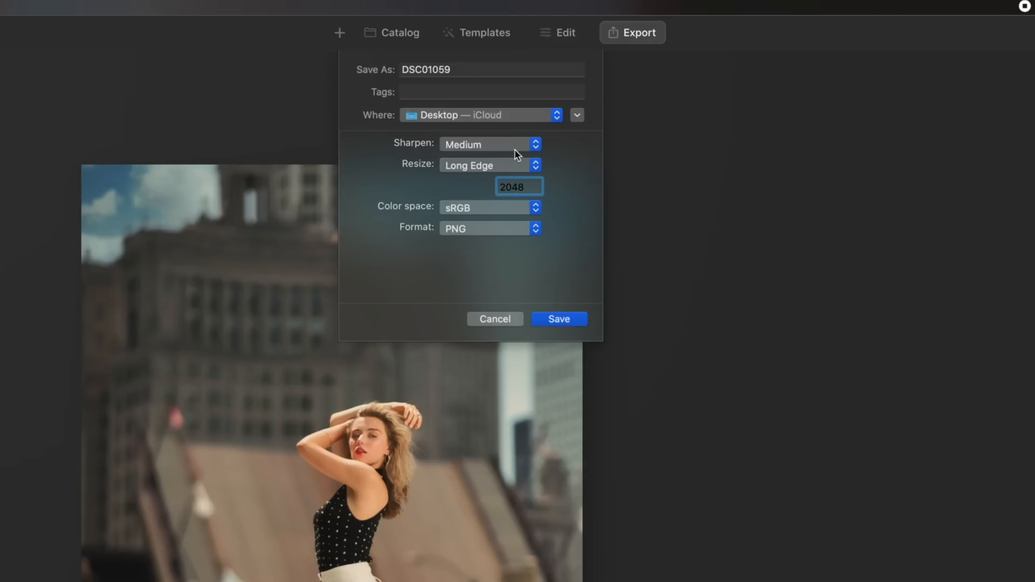
click(559, 319)
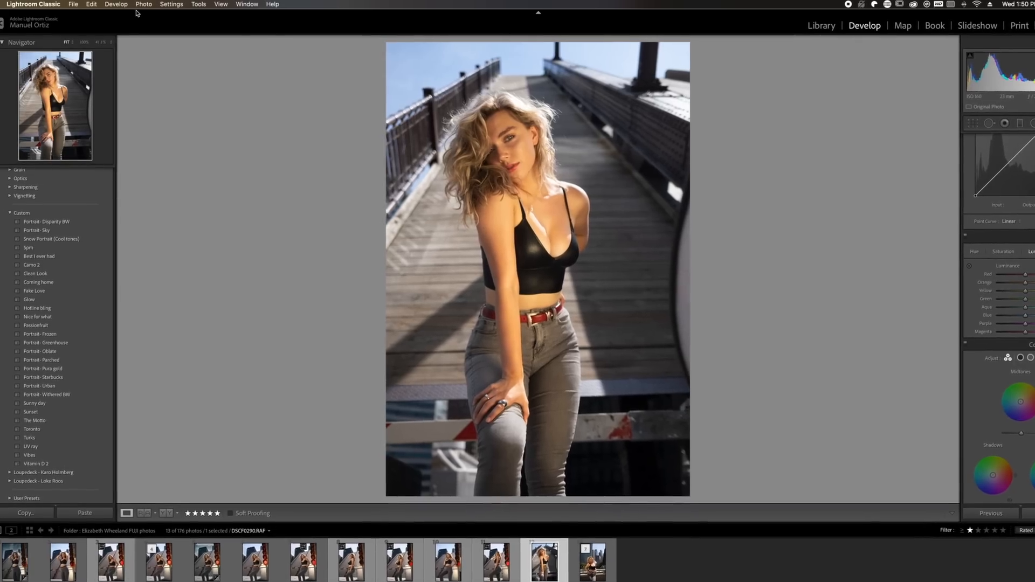
Step: From Lightroom Classic, send the portrait of the woman on the wooden bridge to Luminar AI for editing
click(146, 5)
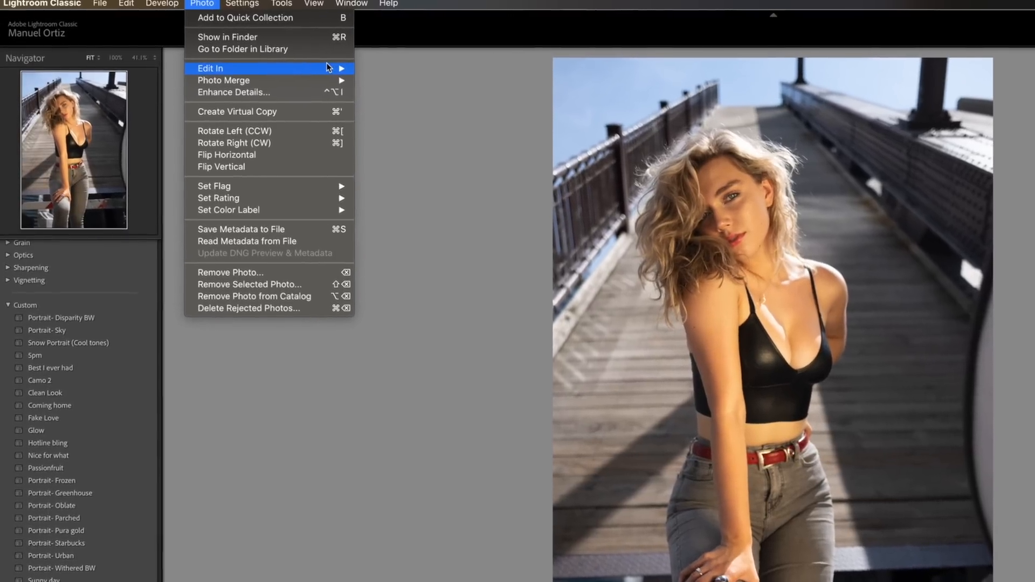
mouse_move(326, 63)
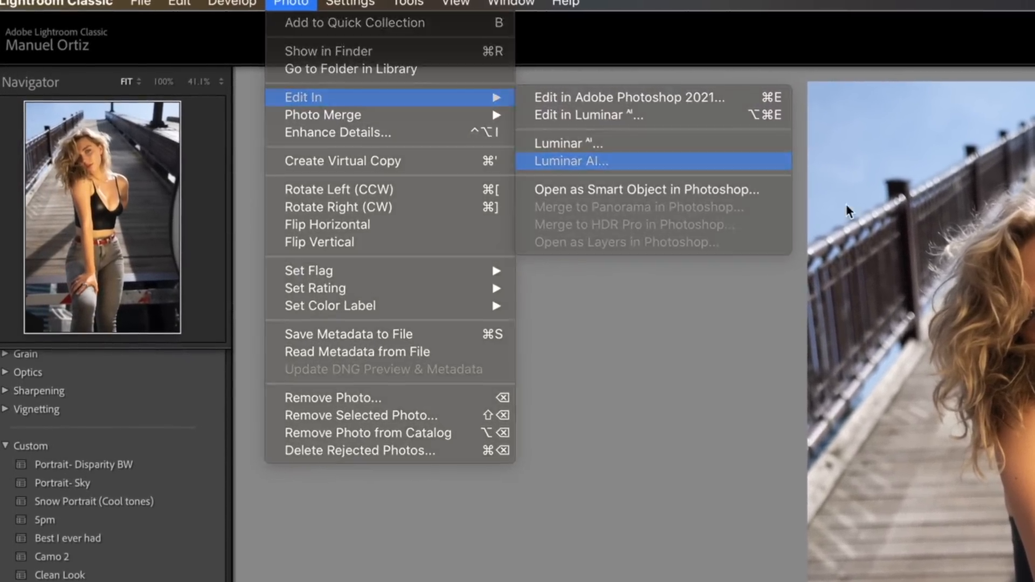
click(625, 153)
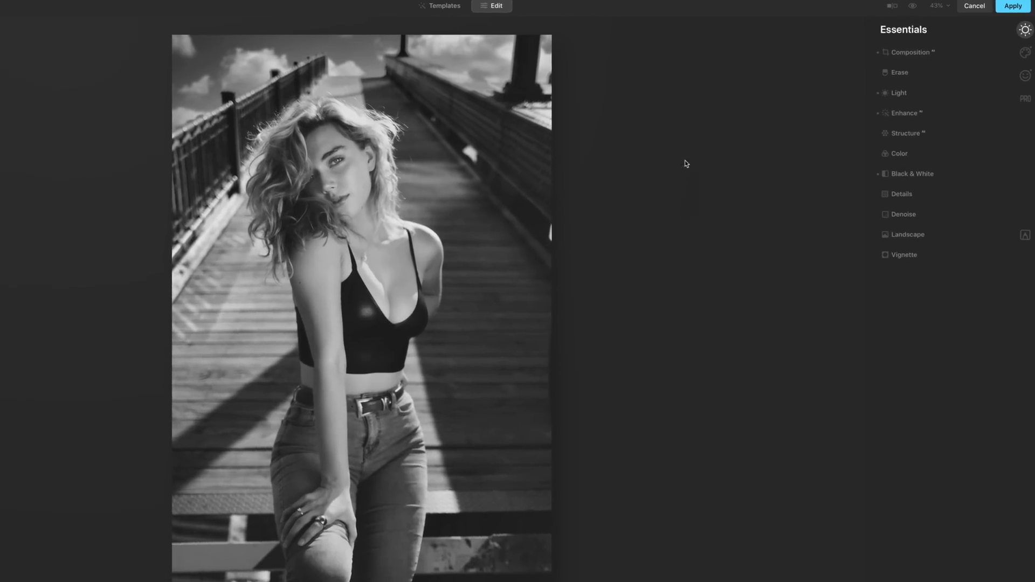